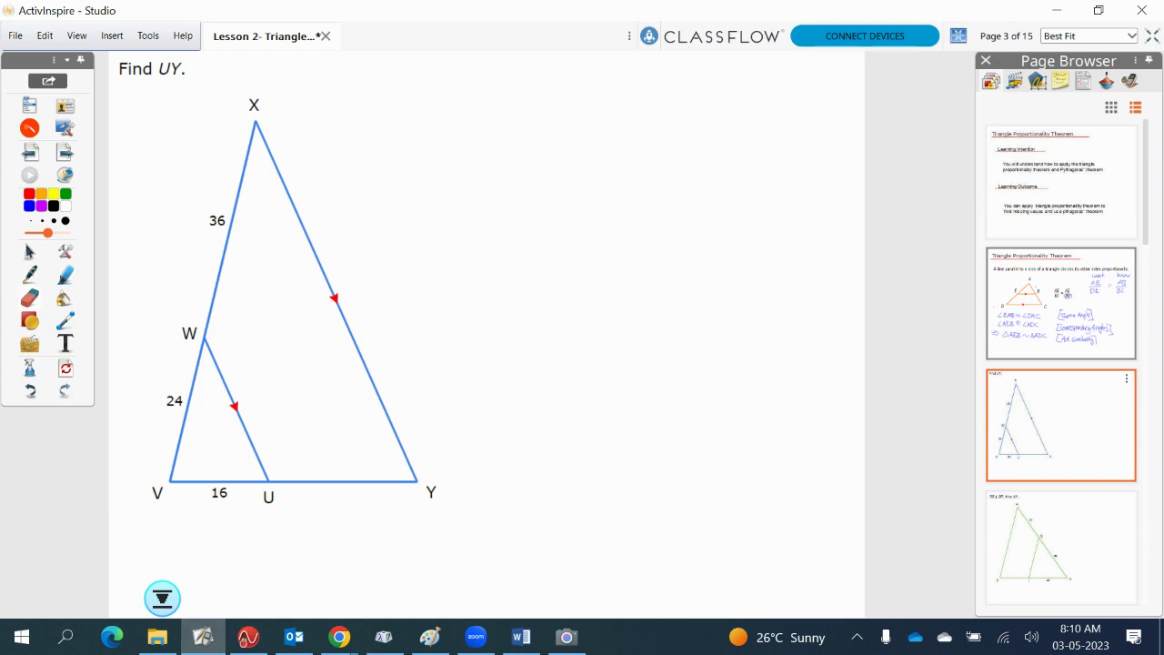
# Step: Circle UY in the question and label side UY of the triangle as x with arrows towards both ends, in blue pen
pyautogui.click(30, 273)
pyautogui.moveTo(187, 62); pyautogui.dragTo(195, 66)
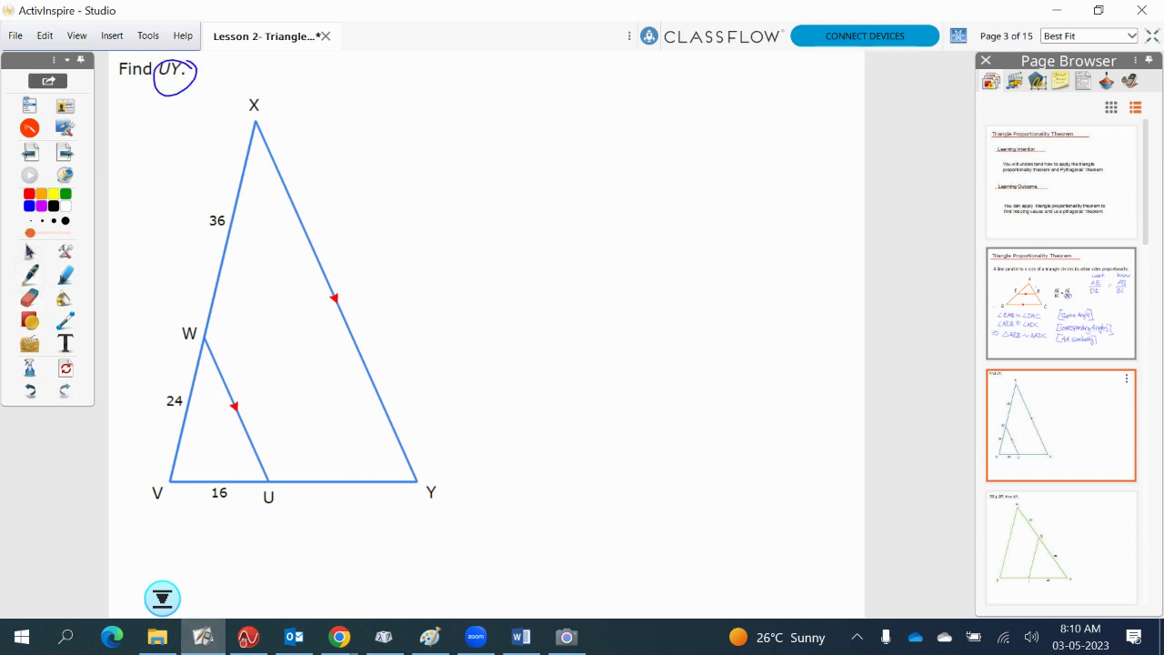
pyautogui.moveTo(323, 493)
pyautogui.mouseDown()
pyautogui.moveTo(358, 505)
pyautogui.moveTo(409, 499)
pyautogui.moveTo(282, 496)
pyautogui.mouseUp()
pyautogui.moveTo(300, 487); pyautogui.dragTo(300, 506)
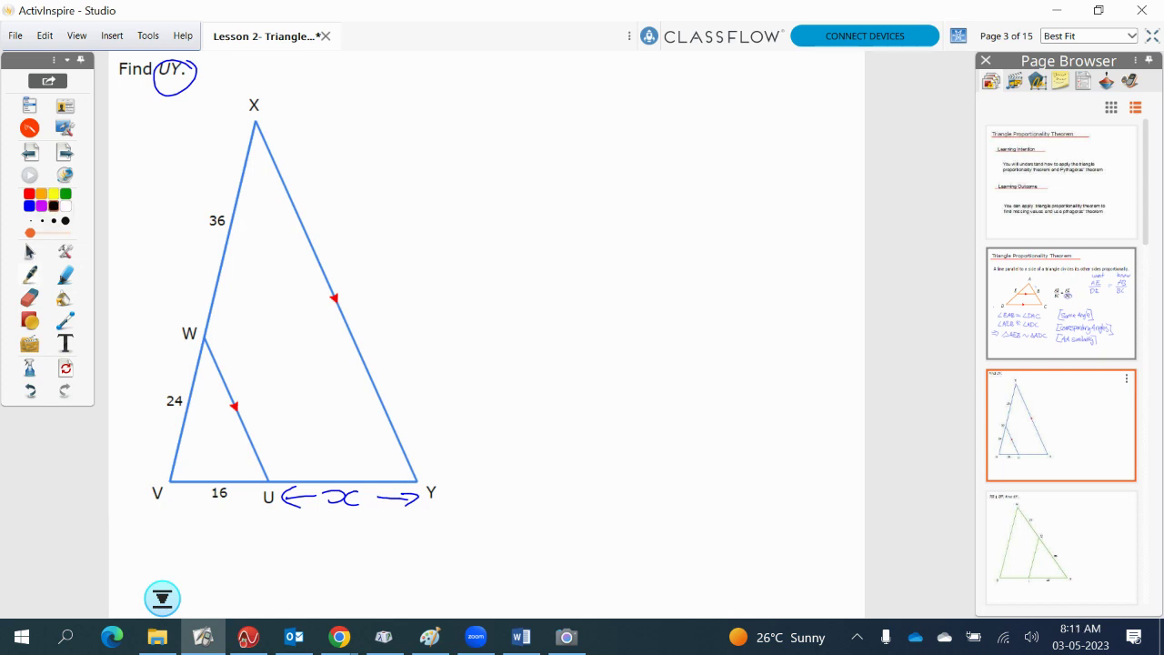
# Step: Mark segments VW and WX with black lines alongside, and underline segments VU and UY in blue
pyautogui.moveTo(156, 385); pyautogui.dragTo(144, 446)
pyautogui.moveTo(177, 288); pyautogui.dragTo(219, 145)
pyautogui.click(29, 206)
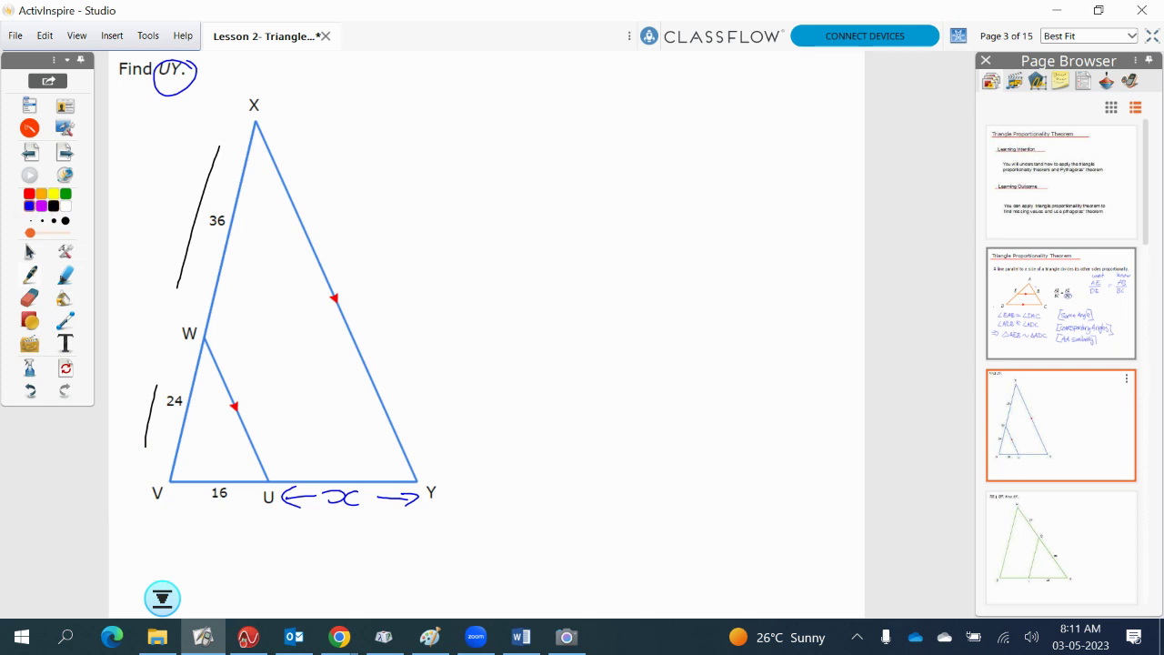
pyautogui.moveTo(185, 514); pyautogui.dragTo(404, 528)
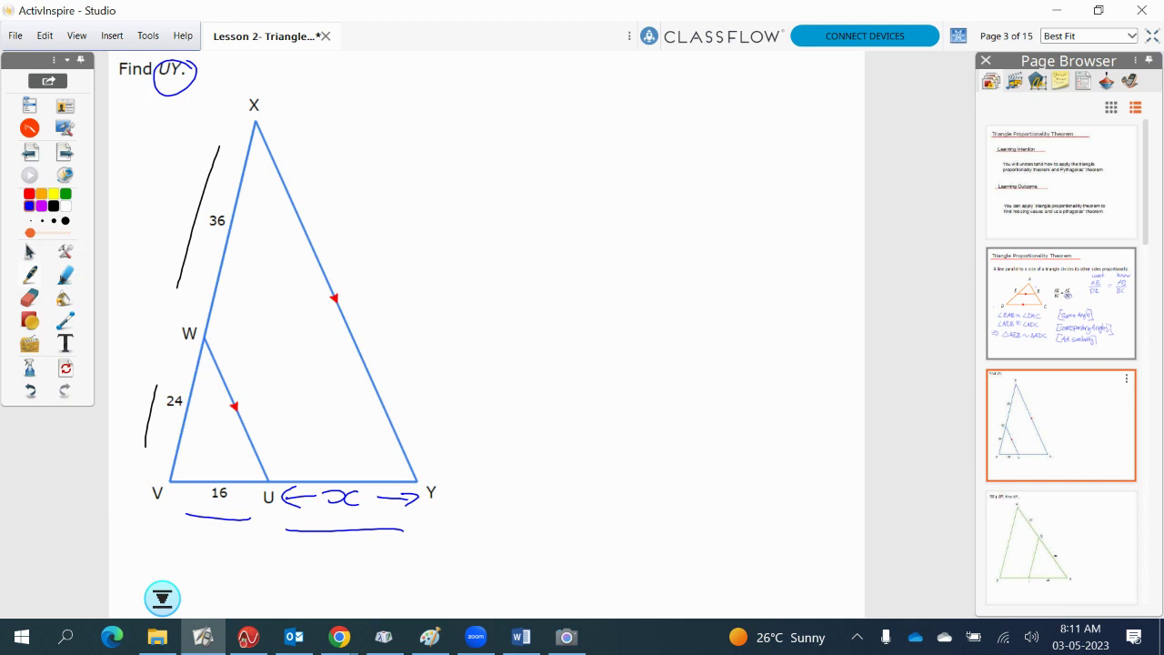
# Step: Handwrite the proportion 24/36 = 16/x beside the triangle, with an implication arrow below it
pyautogui.moveTo(508, 112)
pyautogui.mouseDown()
pyautogui.moveTo(508, 136)
pyautogui.moveTo(527, 134)
pyautogui.mouseUp()
pyautogui.moveTo(541, 106)
pyautogui.mouseDown()
pyautogui.moveTo(553, 125)
pyautogui.moveTo(545, 158)
pyautogui.moveTo(509, 192)
pyautogui.moveTo(533, 190)
pyautogui.mouseUp()
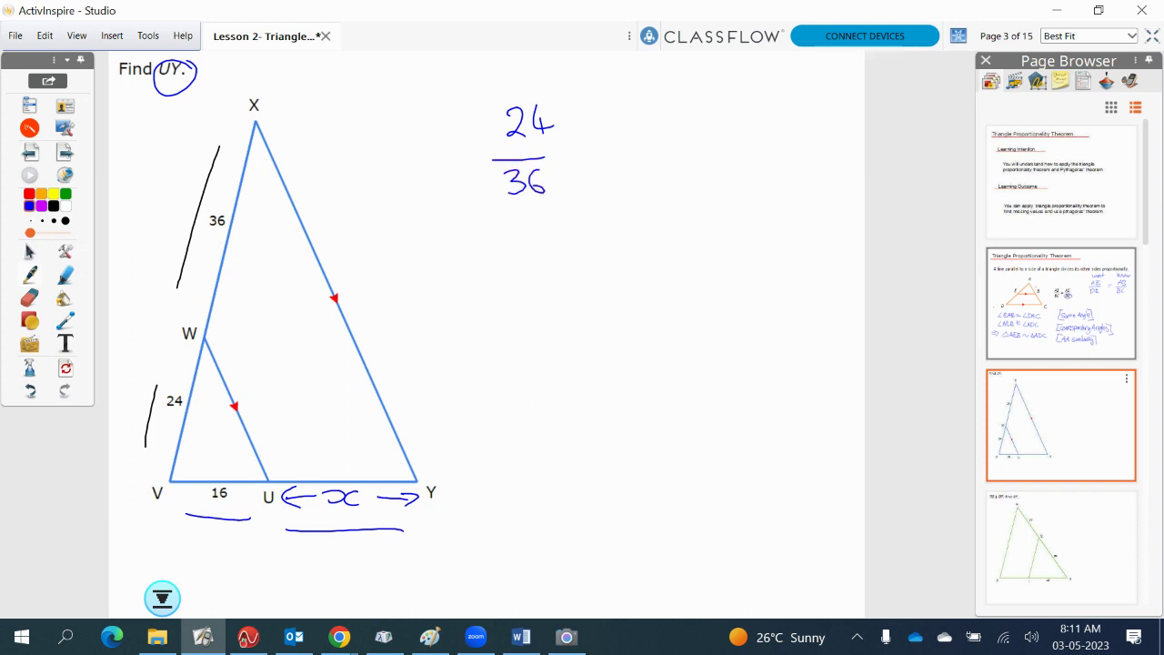
pyautogui.click(573, 164)
pyautogui.moveTo(571, 151)
pyautogui.mouseDown()
pyautogui.moveTo(599, 151)
pyautogui.moveTo(595, 164)
pyautogui.mouseUp()
pyautogui.moveTo(644, 104)
pyautogui.mouseDown()
pyautogui.moveTo(642, 136)
pyautogui.moveTo(658, 127)
pyautogui.moveTo(676, 146)
pyautogui.moveTo(639, 178)
pyautogui.moveTo(674, 178)
pyautogui.mouseUp()
pyautogui.moveTo(440, 250); pyautogui.dragTo(471, 265)
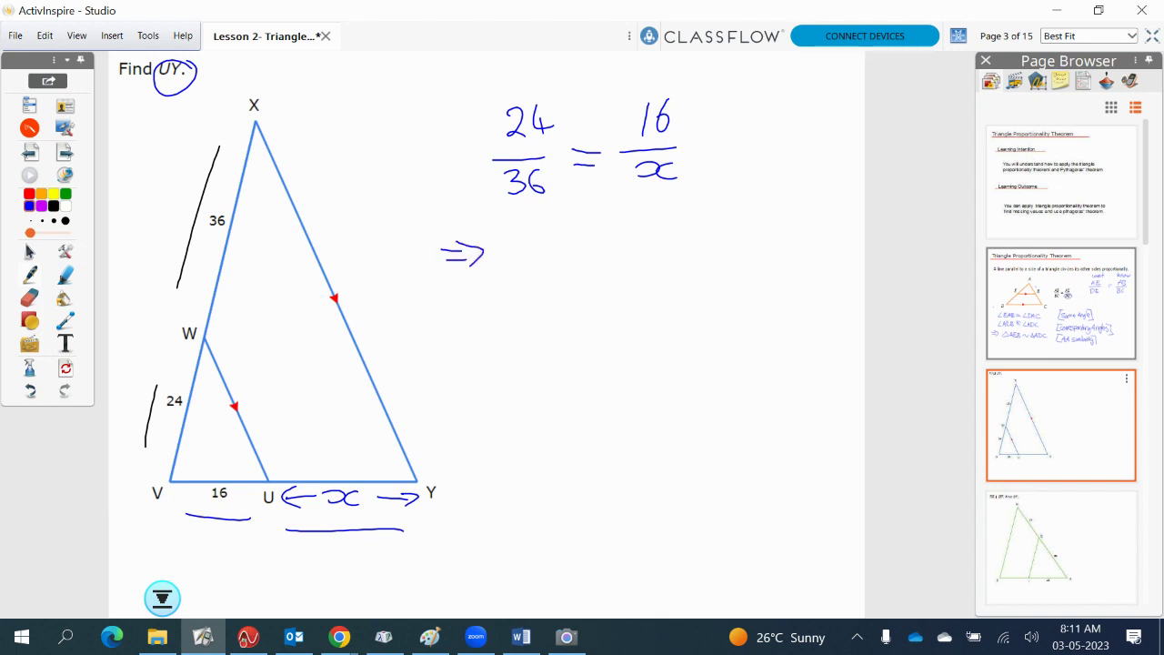
# Step: Arrange ActivInspire and the TI-Nspire software side by side and clear the calculator's history
pyautogui.press('super+Left')
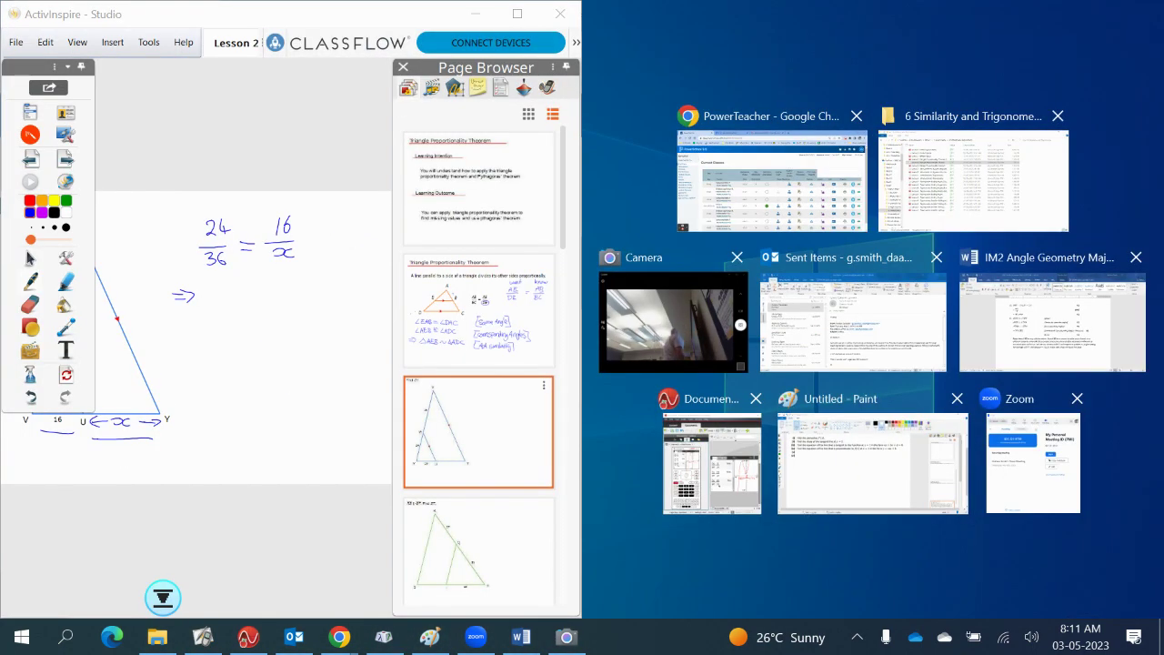
pyautogui.click(711, 463)
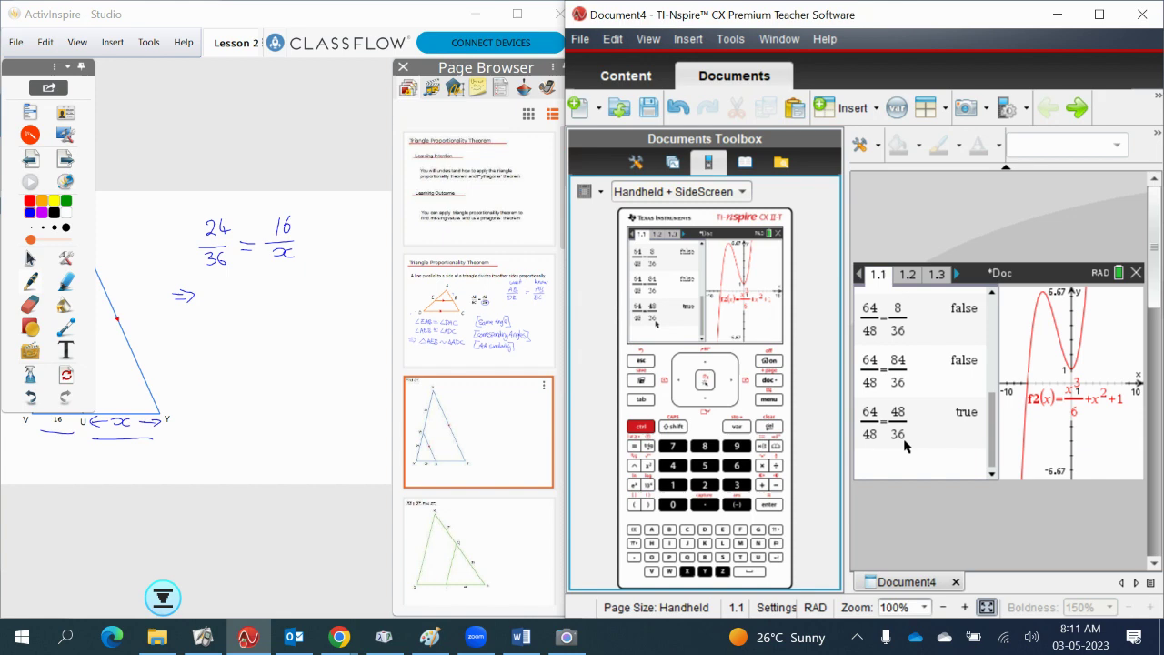
pyautogui.hotkey('ctrl', 'm')
pyautogui.click(938, 277)
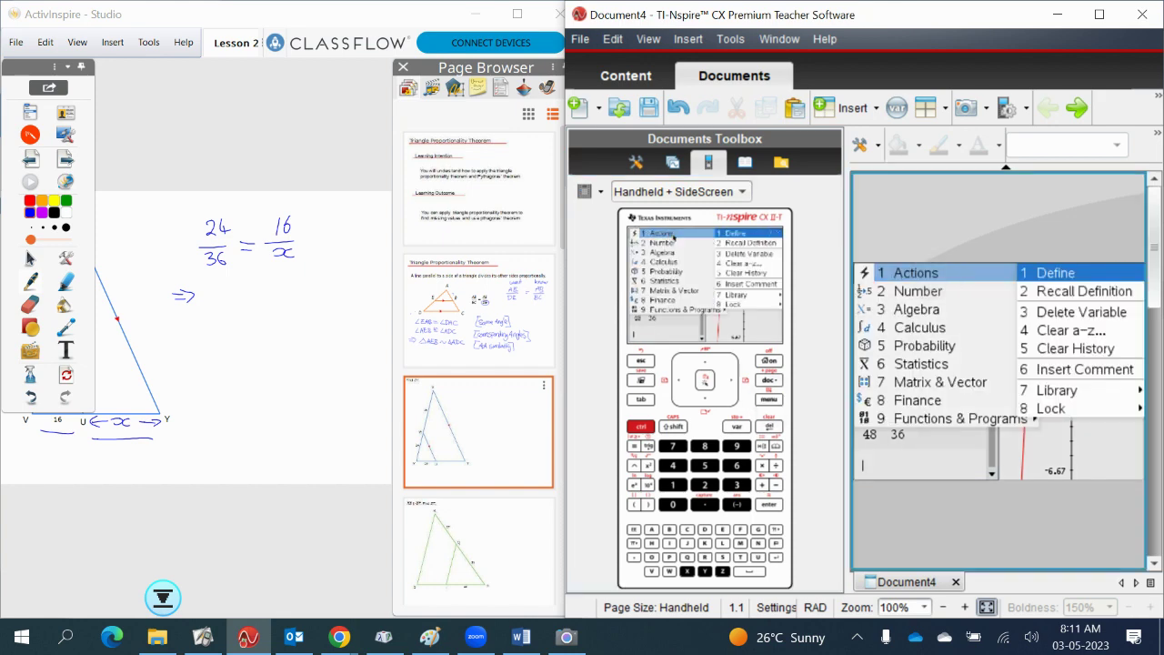
pyautogui.click(746, 273)
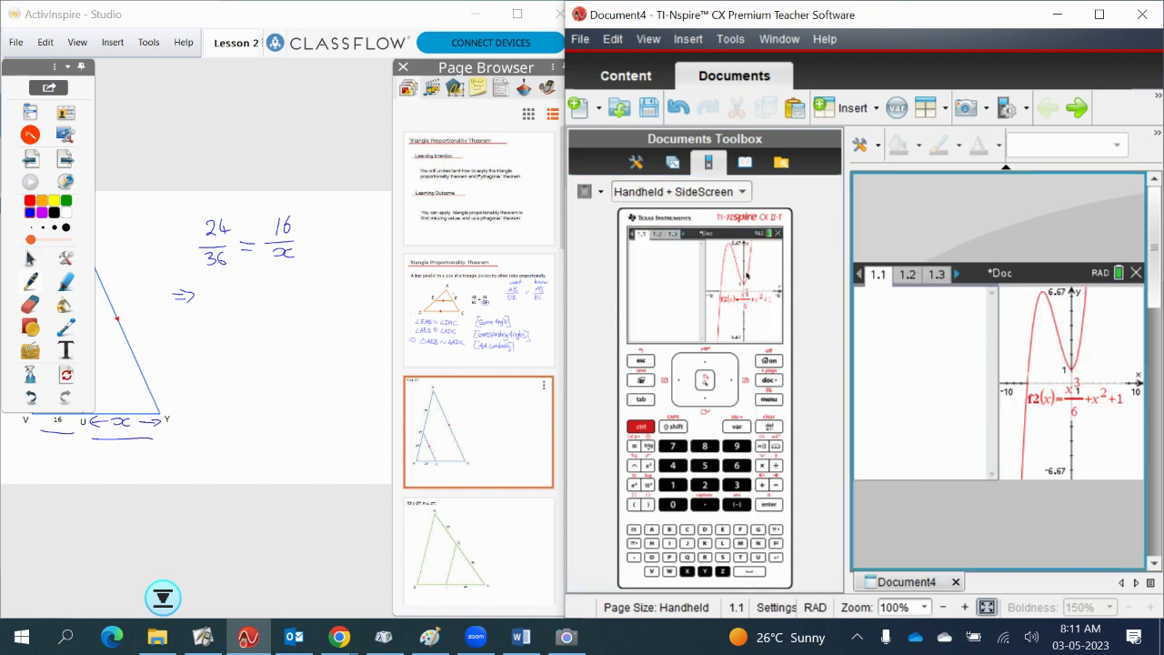
# Step: Start a new calculator document without saving the current one, and close the whiteboard's Page Browser
pyautogui.click(769, 360)
pyautogui.click(1039, 322)
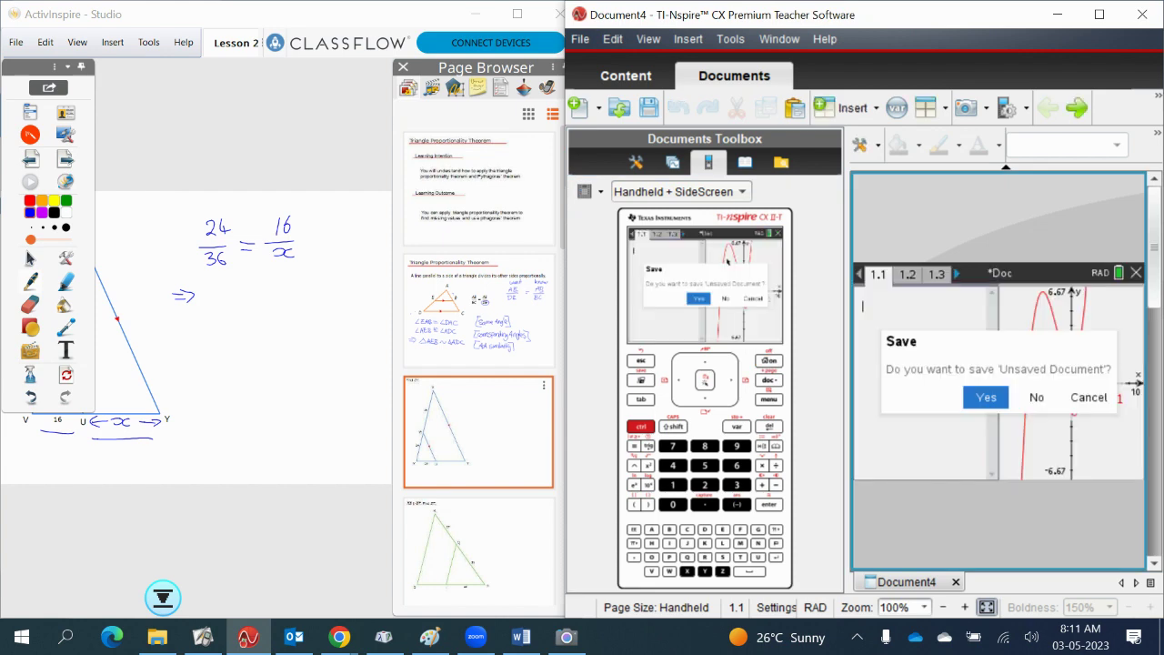
pyautogui.click(725, 299)
pyautogui.click(685, 237)
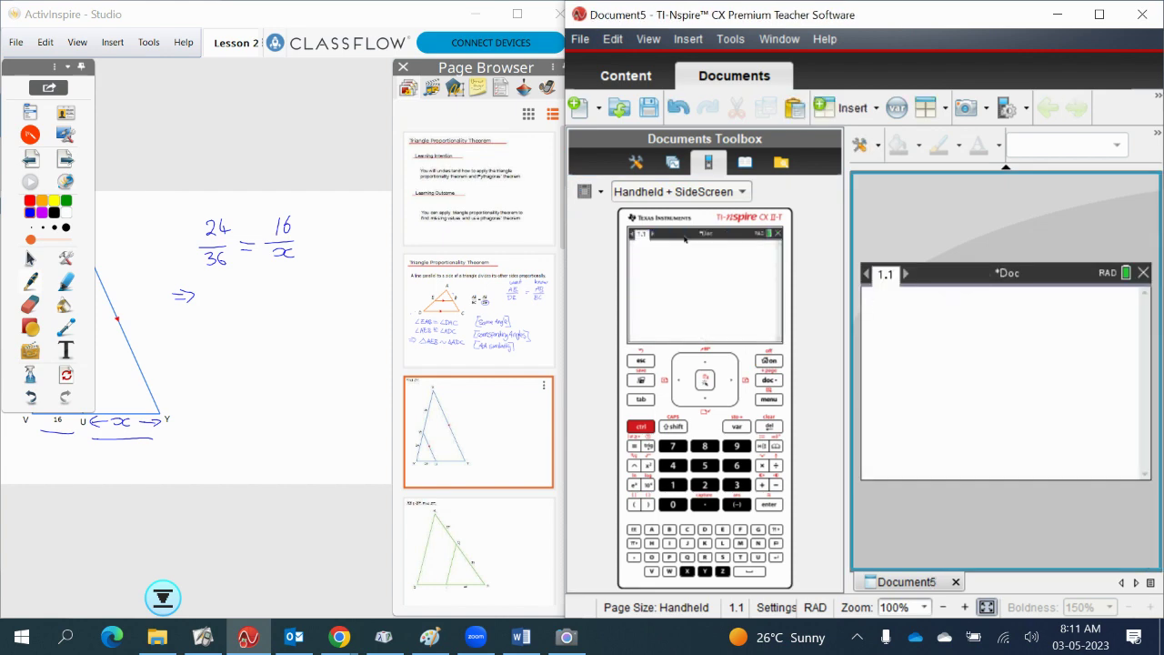
pyautogui.click(402, 68)
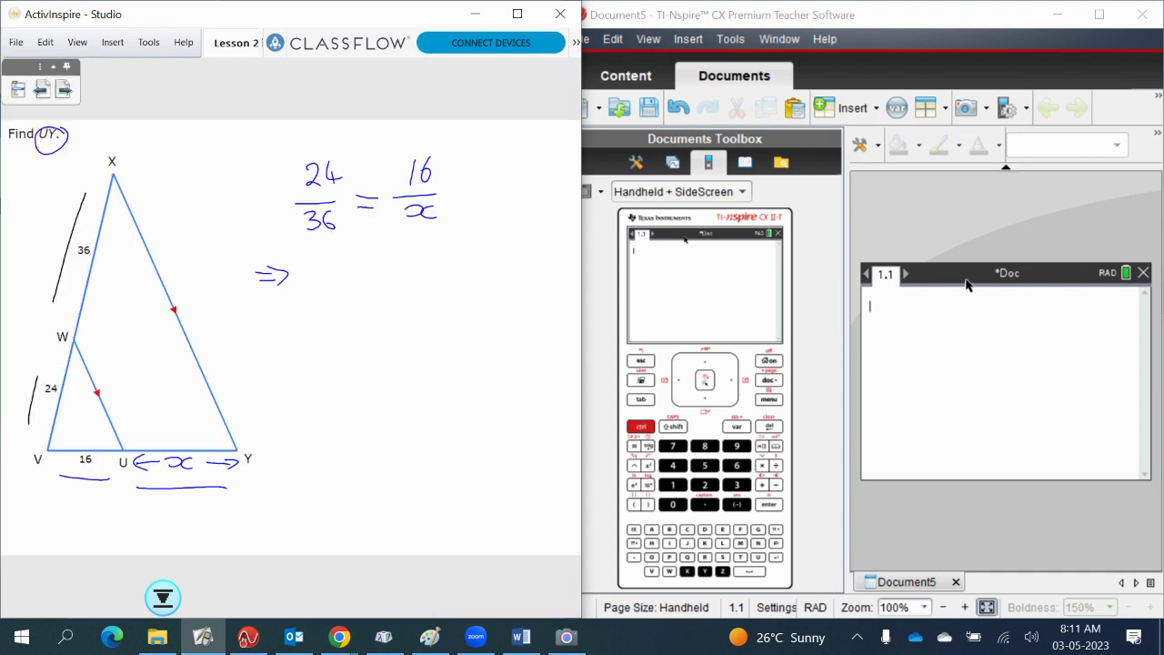
# Step: Start an nSolve expression on the calculator with 24/36 and an equals sign as the left side of the equation
pyautogui.click(768, 399)
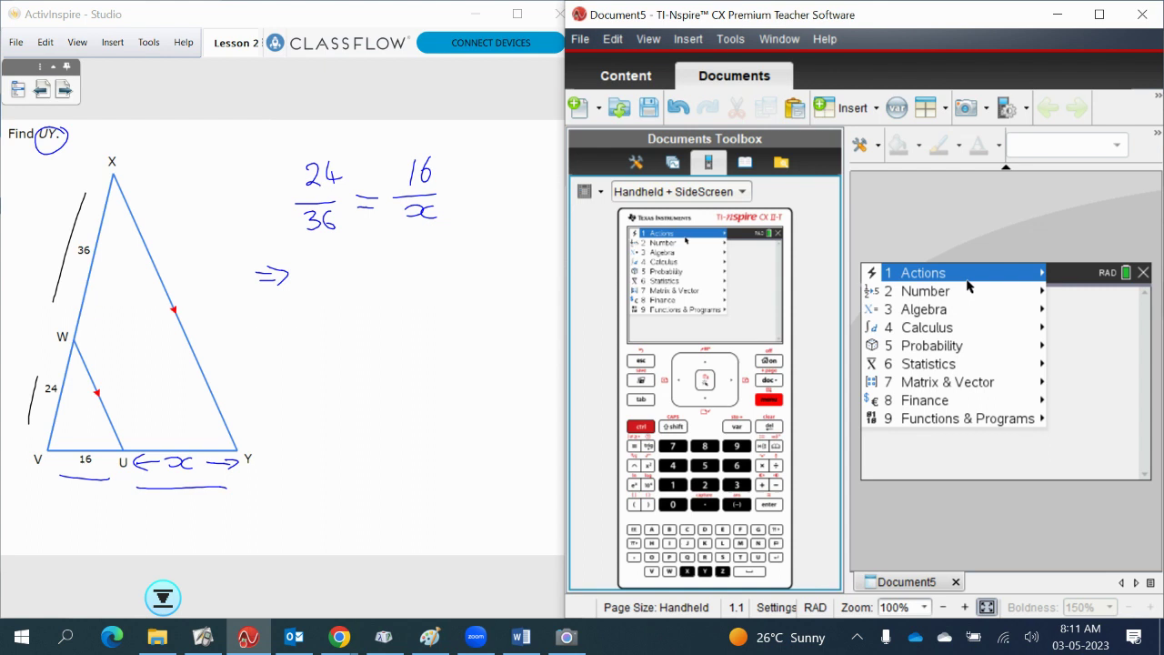
pyautogui.press('3')
pyautogui.press('1')
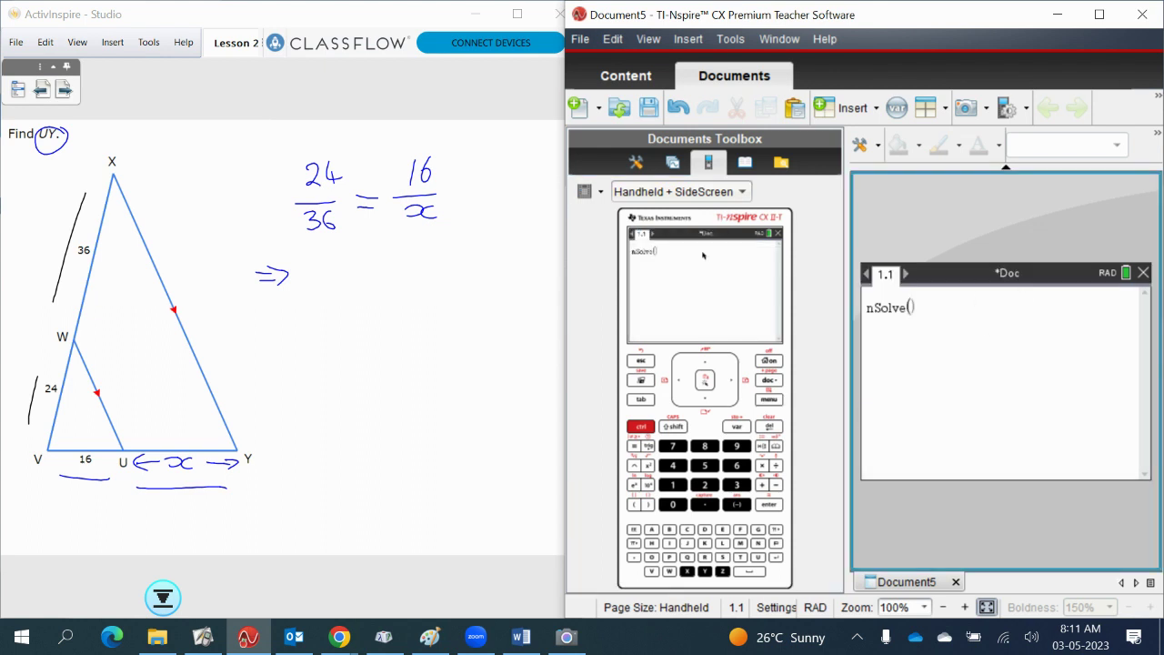
pyautogui.hotkey('ctrl', '/')
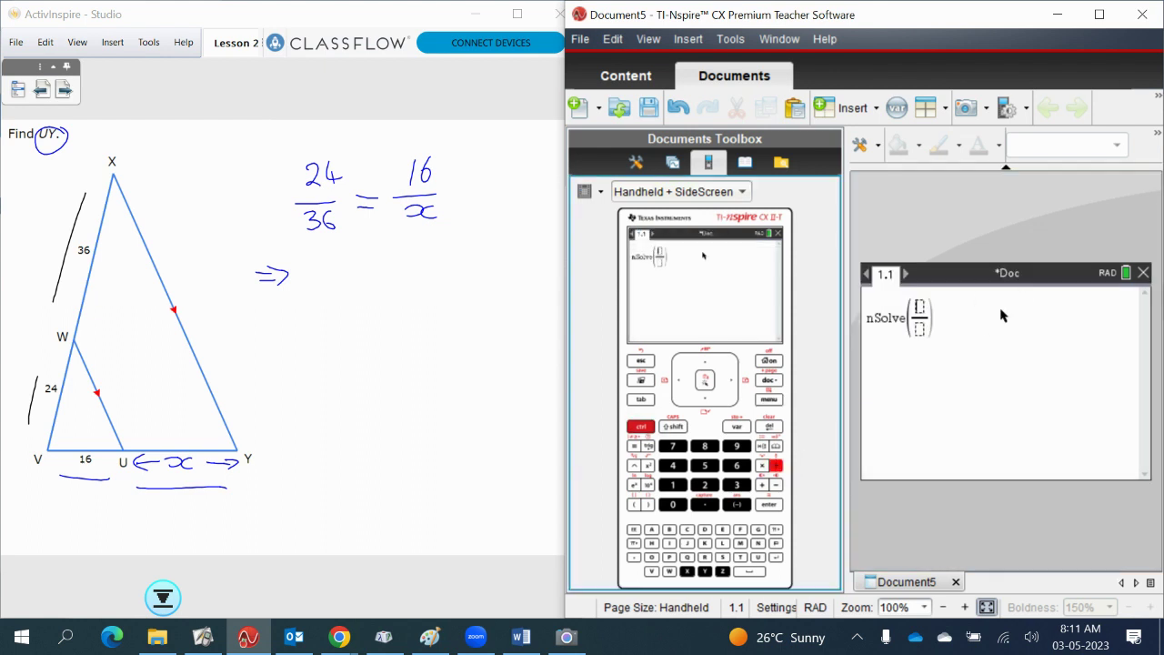
pyautogui.write('24')
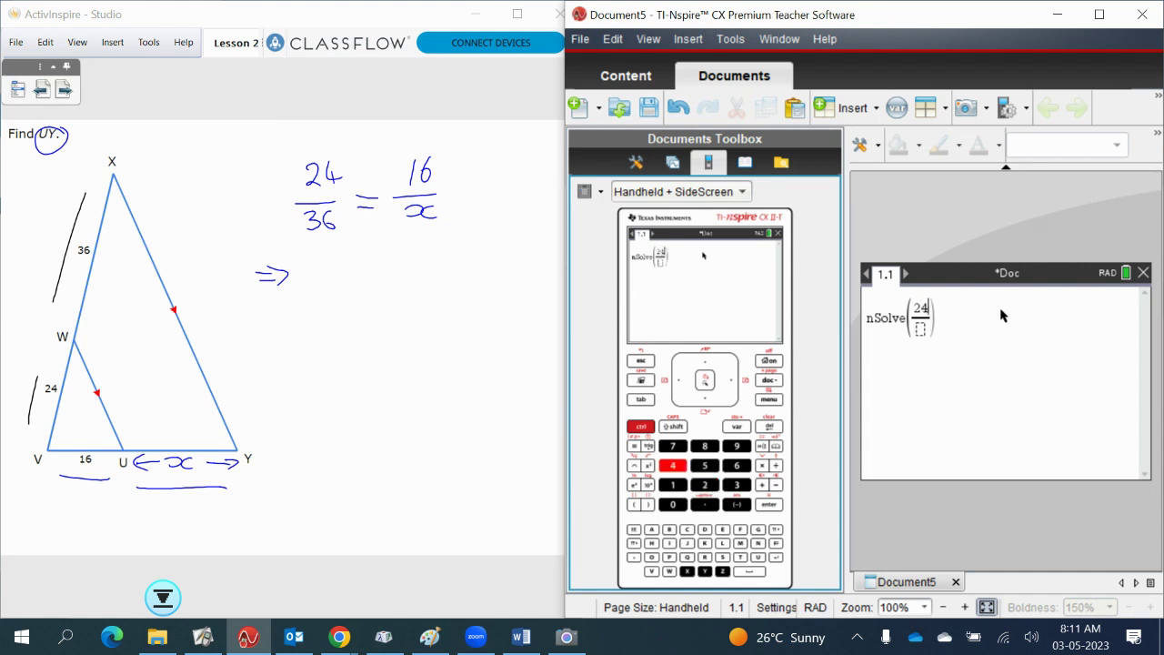
pyautogui.press('Down')
pyautogui.write('36')
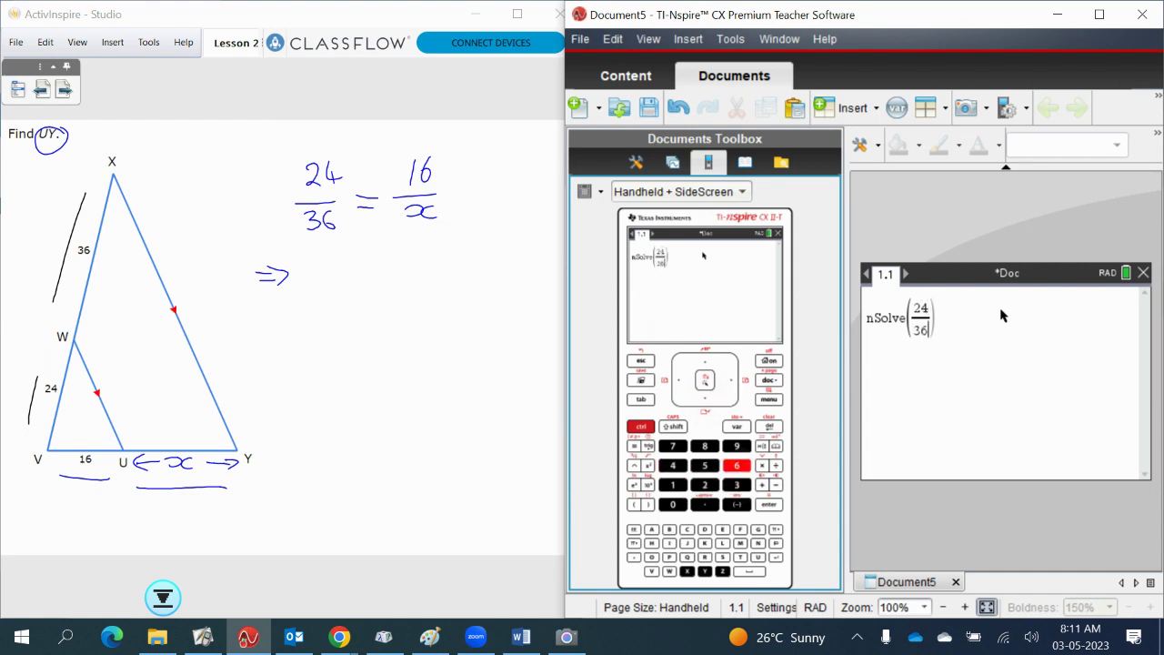
pyautogui.press('Right')
pyautogui.write('=')
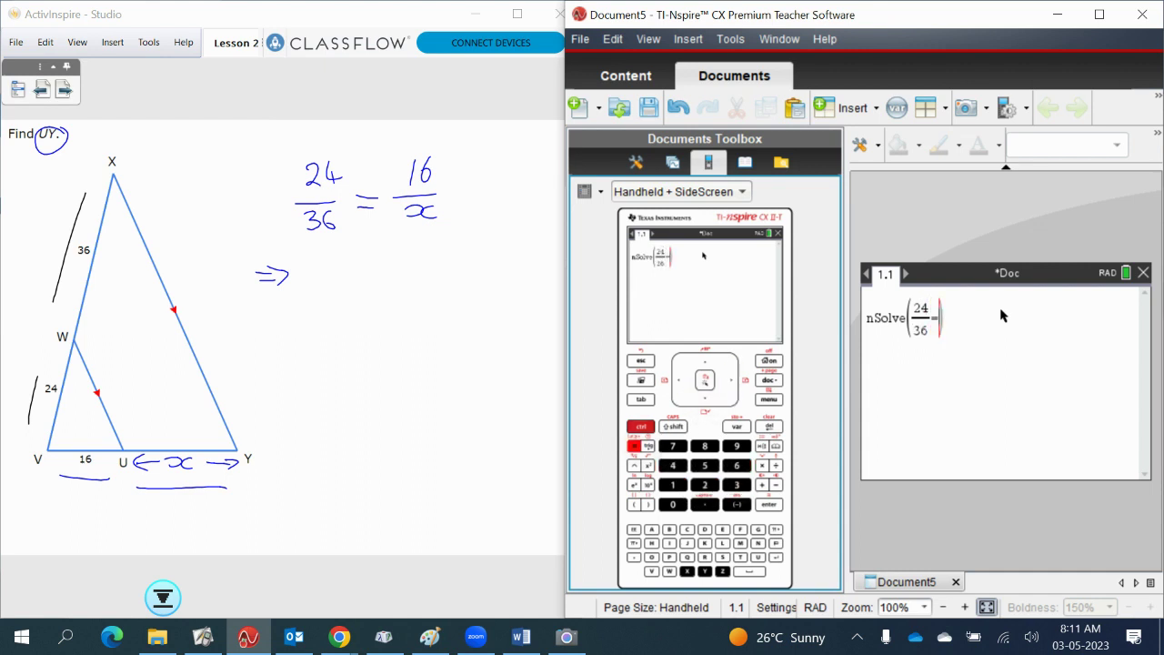
# Step: Complete the nSolve equation with the fraction 16/x, set x as the variable and evaluate it
pyautogui.hotkey('ctrl', '/')
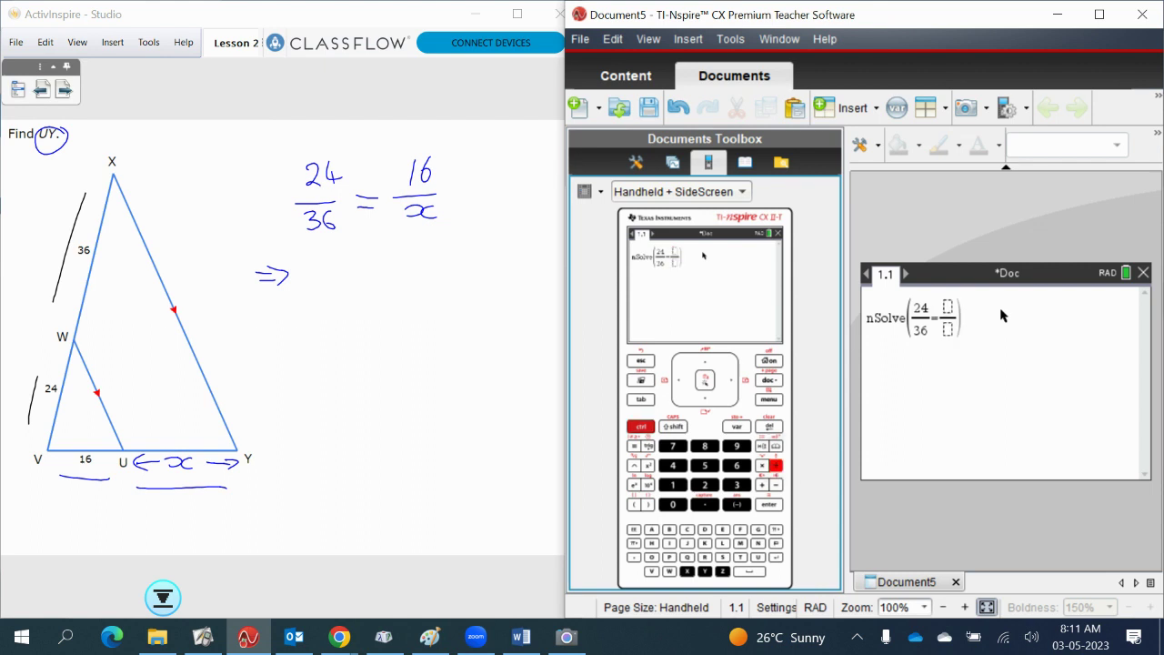
pyautogui.write('16')
pyautogui.click(948, 328)
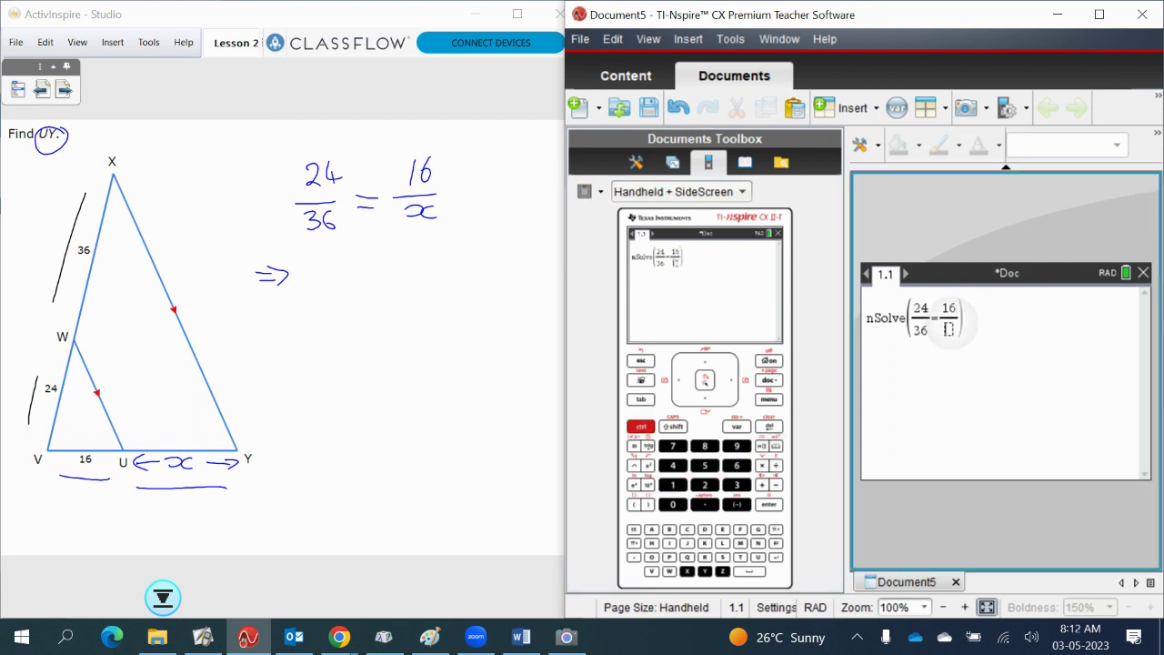
pyautogui.write('x')
pyautogui.press('Right')
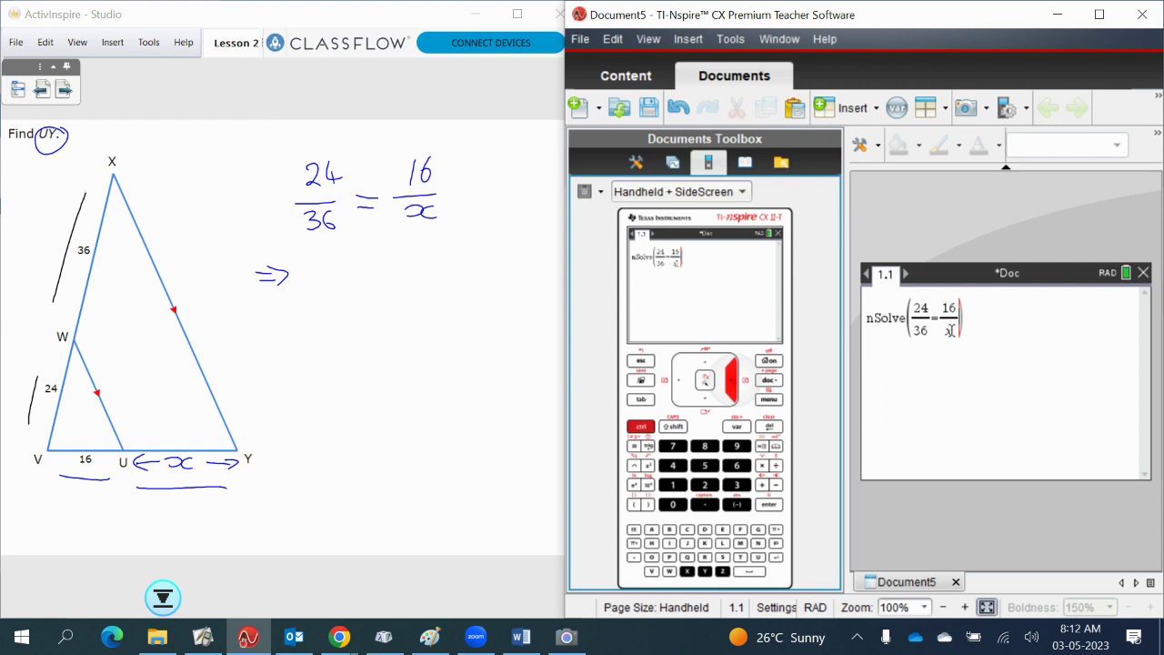
pyautogui.write(',x')
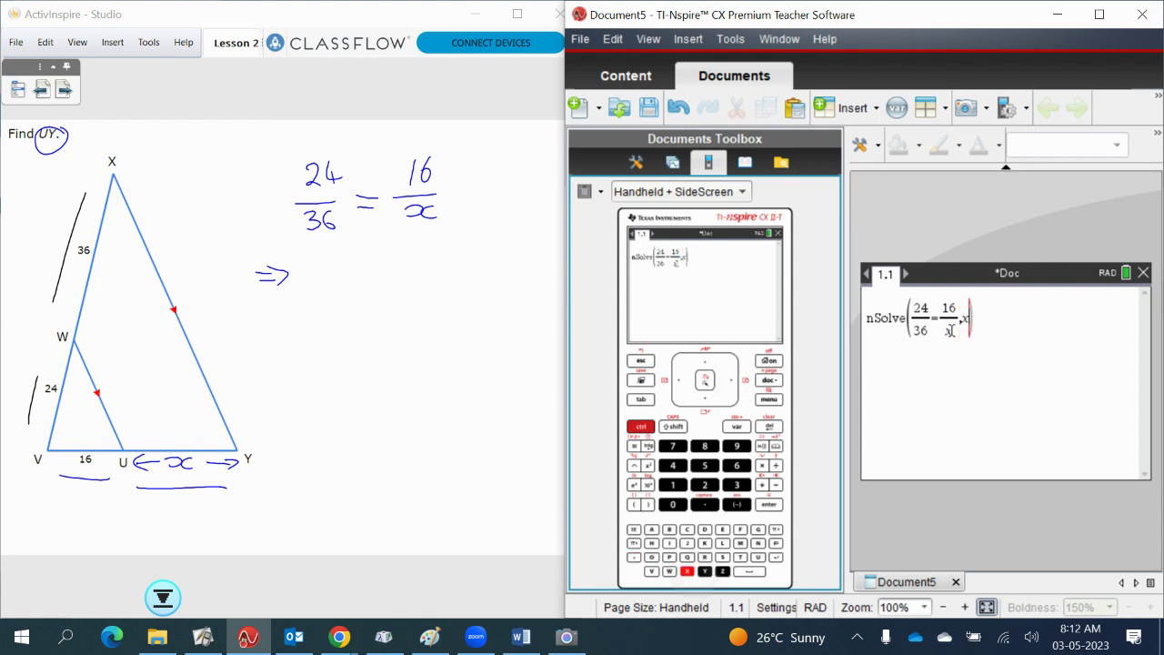
pyautogui.press('Return')
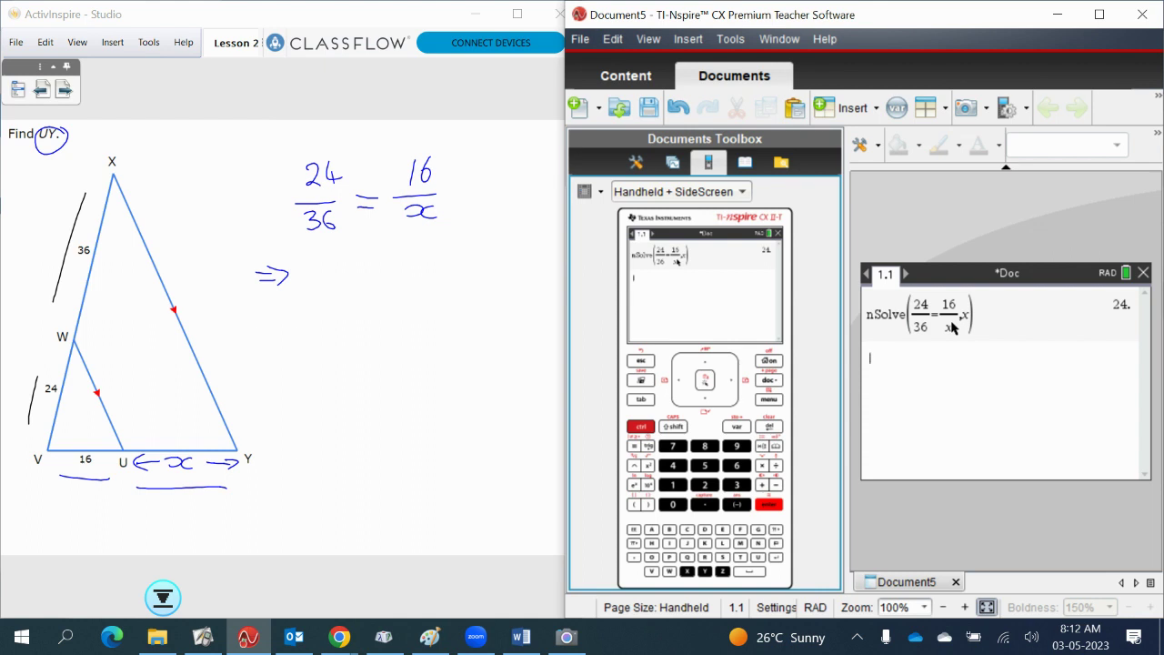
# Step: Handwrite the solution x = 24 after the implication arrow and the answer UY = 24 beneath it
pyautogui.moveTo(318, 262)
pyautogui.mouseDown()
pyautogui.moveTo(318, 286)
pyautogui.moveTo(346, 287)
pyautogui.mouseUp()
pyautogui.moveTo(350, 263); pyautogui.dragTo(424, 280)
pyautogui.moveTo(303, 325)
pyautogui.mouseDown()
pyautogui.moveTo(342, 339)
pyautogui.moveTo(333, 351)
pyautogui.moveTo(346, 319)
pyautogui.moveTo(400, 348)
pyautogui.moveTo(422, 341)
pyautogui.moveTo(415, 356)
pyautogui.mouseUp()
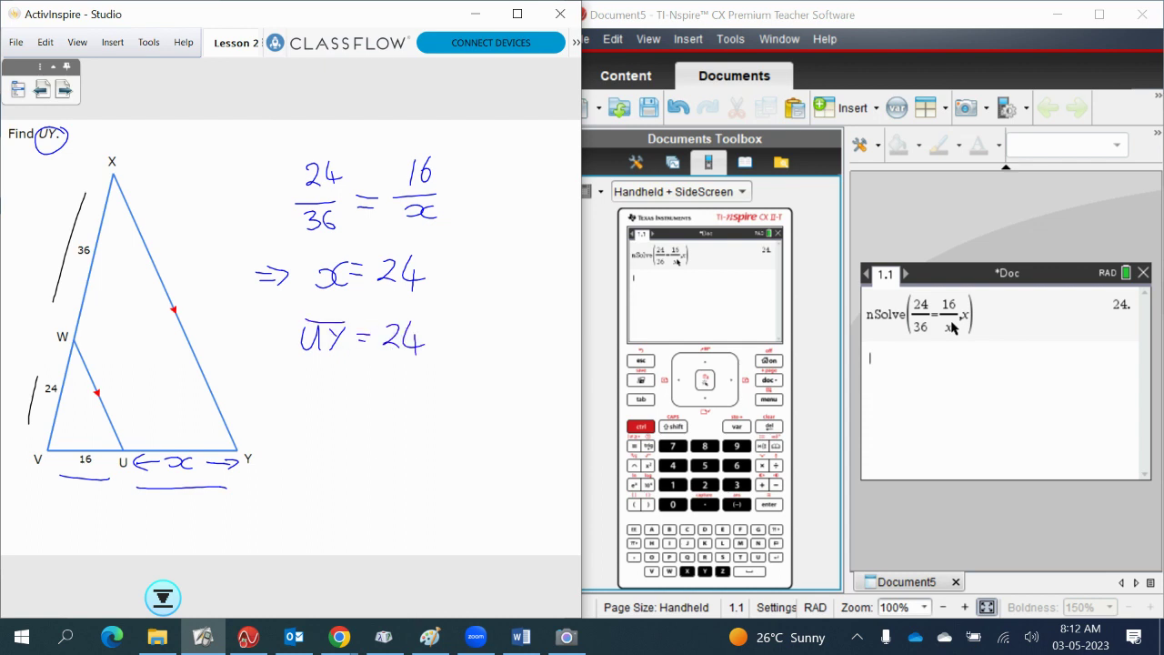
# Step: Switch to the PowerTeacher window in Chrome and open the Screencastify recording controls
pyautogui.click(339, 636)
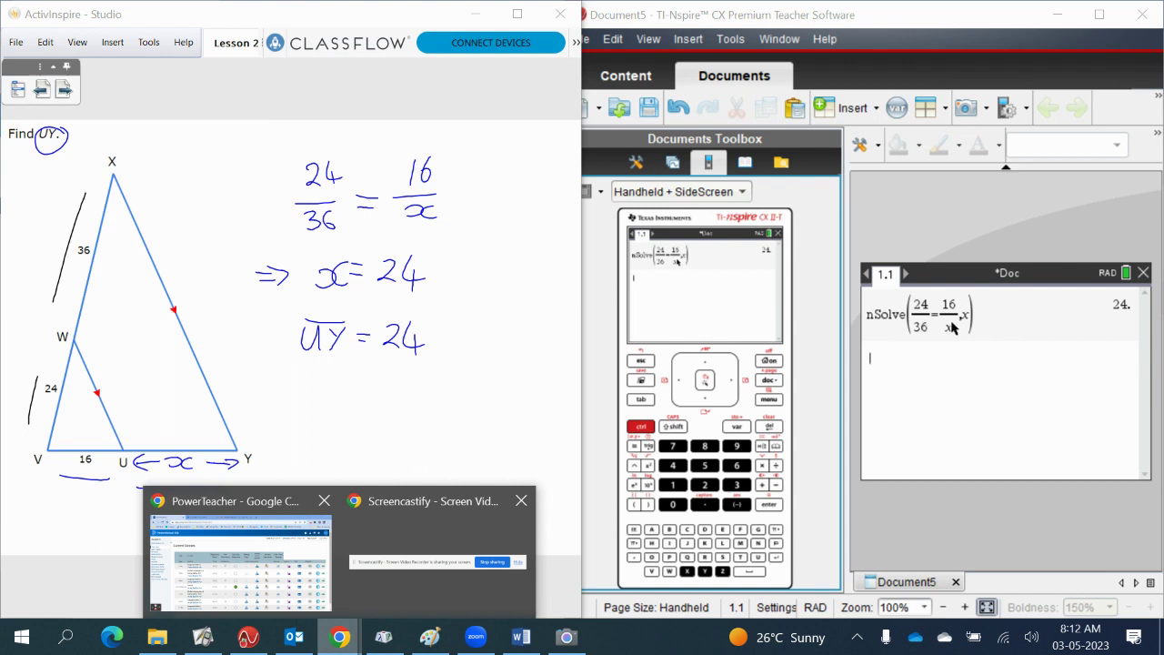
pyautogui.click(438, 550)
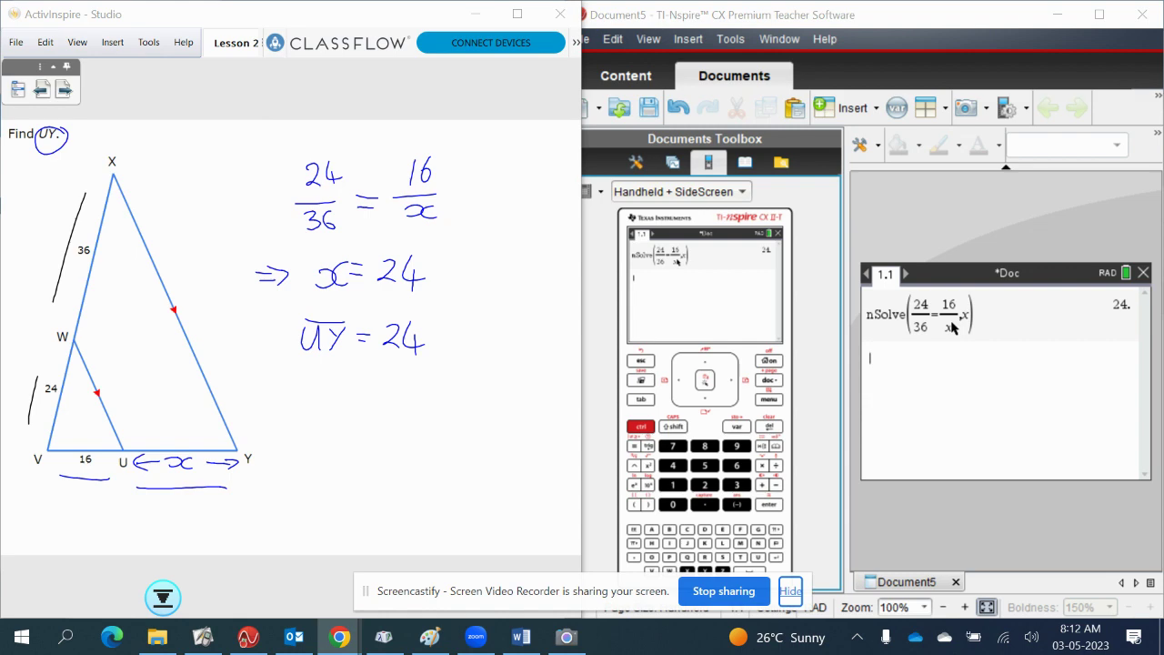
pyautogui.click(339, 637)
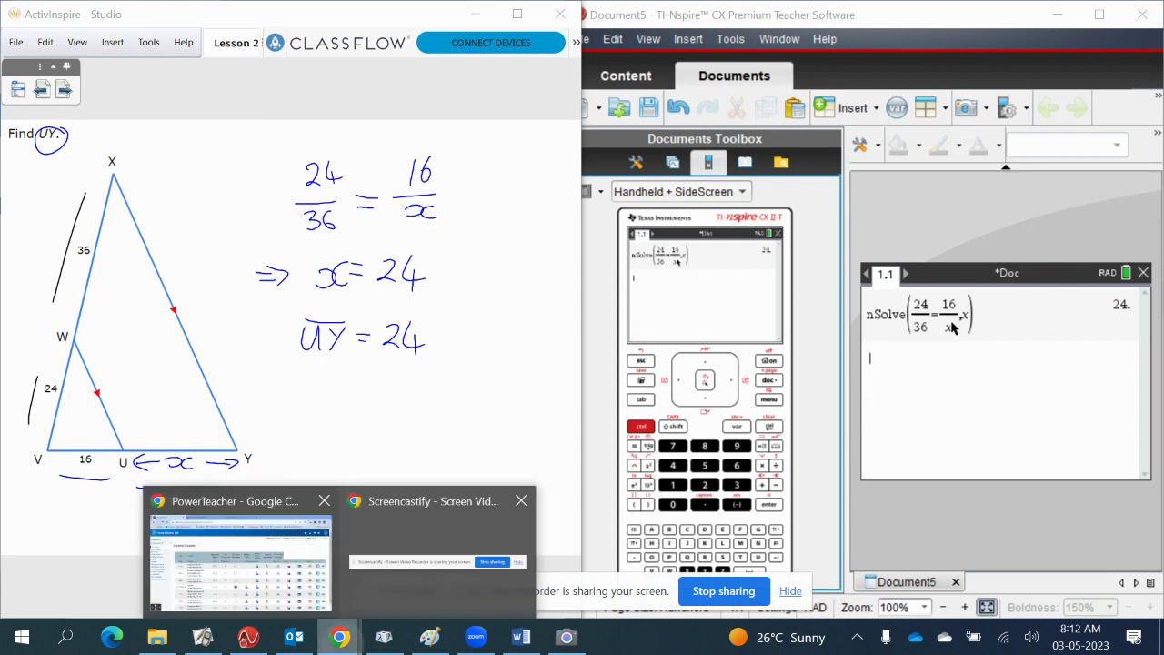
pyautogui.click(236, 550)
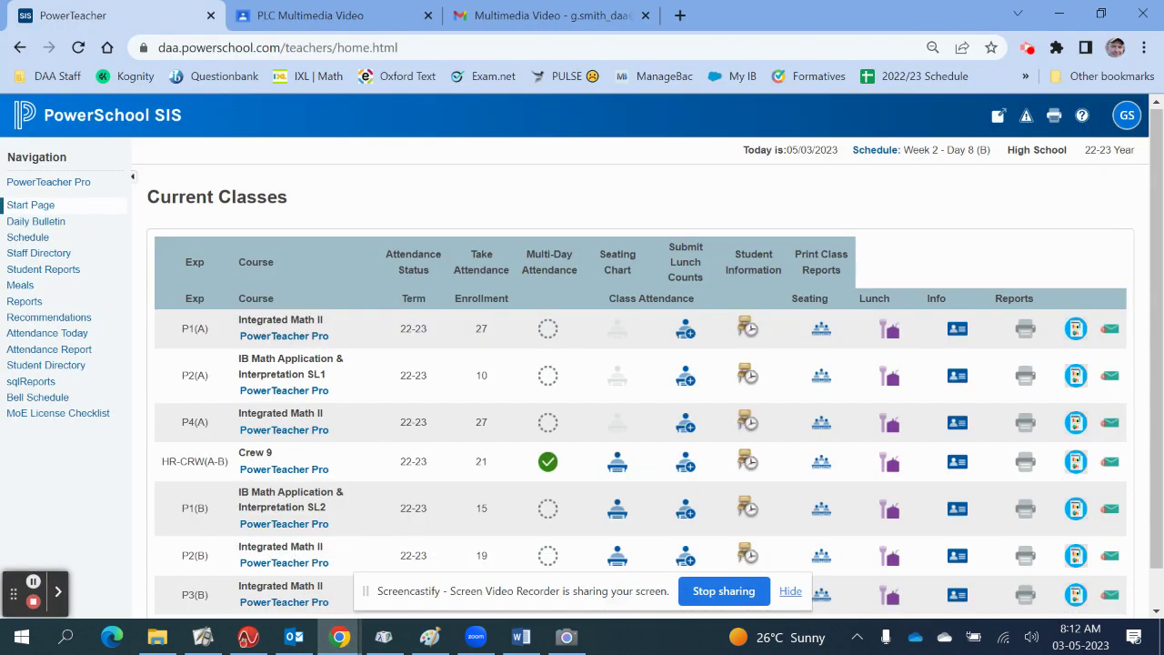
pyautogui.click(1027, 48)
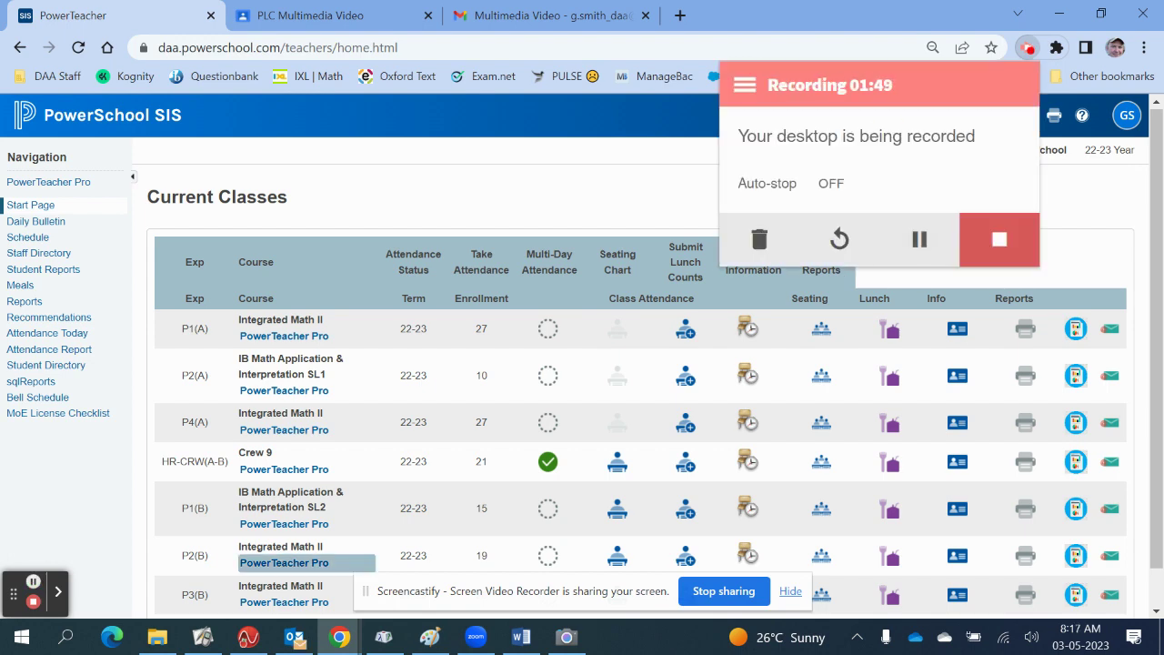
# Step: Switch back to ActivInspire and TI-Nspire, and advance the whiteboard to the page asking for TV
pyautogui.click(202, 637)
pyautogui.click(248, 637)
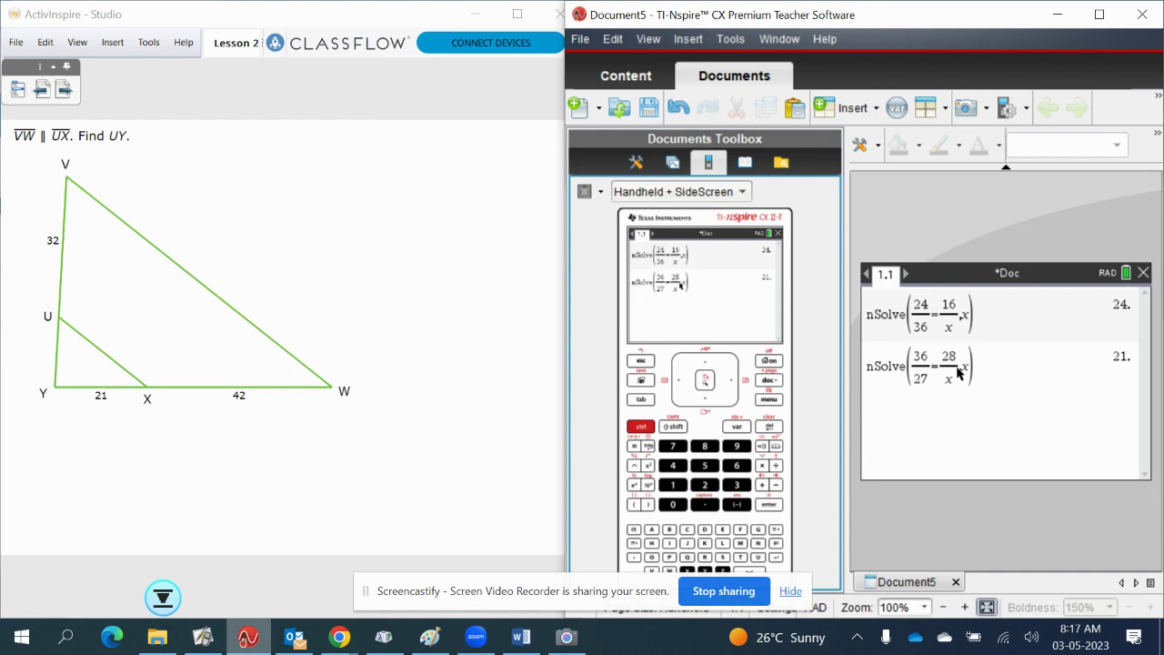
pyautogui.click(62, 89)
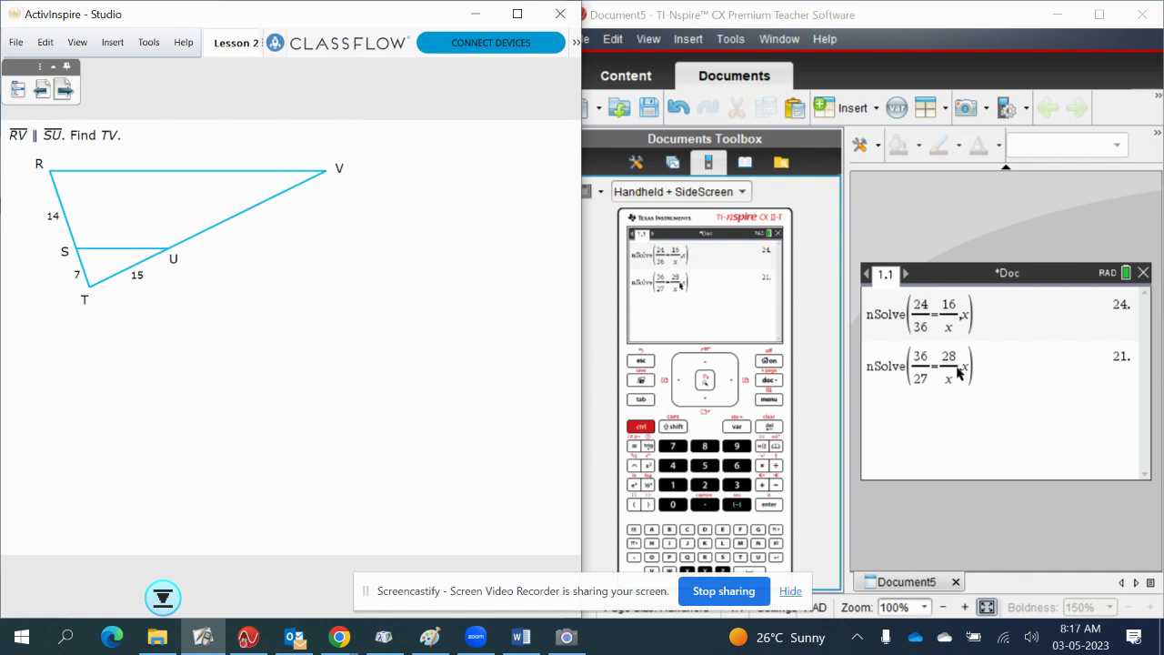
# Step: Label segment UV as x, circle the 7 on segment ST, and write 7 over a fraction bar below the triangle
pyautogui.moveTo(246, 218); pyautogui.dragTo(279, 228)
pyautogui.moveTo(179, 324)
pyautogui.mouseDown()
pyautogui.moveTo(194, 324)
pyautogui.moveTo(182, 359)
pyautogui.moveTo(204, 334)
pyautogui.mouseUp()
pyautogui.moveTo(67, 270)
pyautogui.mouseDown()
pyautogui.moveTo(86, 265)
pyautogui.moveTo(72, 264)
pyautogui.mouseUp()
pyautogui.moveTo(153, 368); pyautogui.dragTo(219, 370)
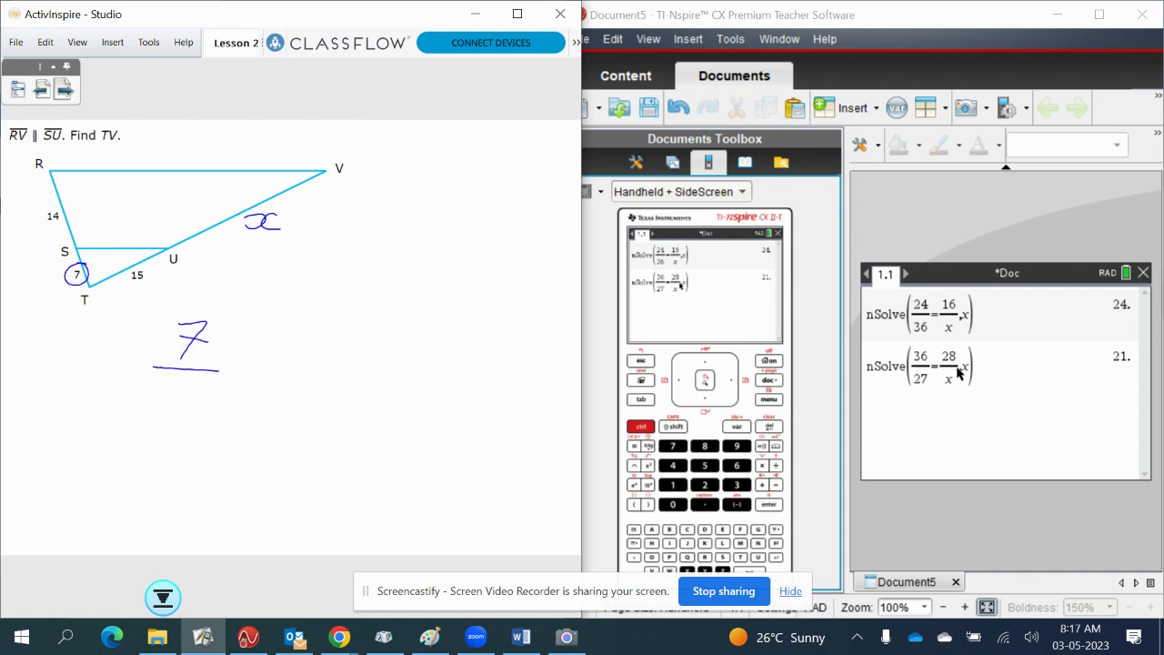
# Step: Draw an arrow alongside side TR, write 14 as the first denominator, and add an equals sign with 15 over a bar
pyautogui.moveTo(49, 289)
pyautogui.mouseDown()
pyautogui.moveTo(27, 202)
pyautogui.moveTo(34, 212)
pyautogui.mouseUp()
pyautogui.moveTo(177, 376)
pyautogui.mouseDown()
pyautogui.moveTo(176, 392)
pyautogui.moveTo(207, 391)
pyautogui.mouseUp()
pyautogui.moveTo(196, 383); pyautogui.dragTo(197, 400)
pyautogui.moveTo(235, 366)
pyautogui.mouseDown()
pyautogui.moveTo(260, 365)
pyautogui.moveTo(257, 375)
pyautogui.moveTo(324, 357)
pyautogui.moveTo(301, 369)
pyautogui.moveTo(340, 380)
pyautogui.mouseUp()
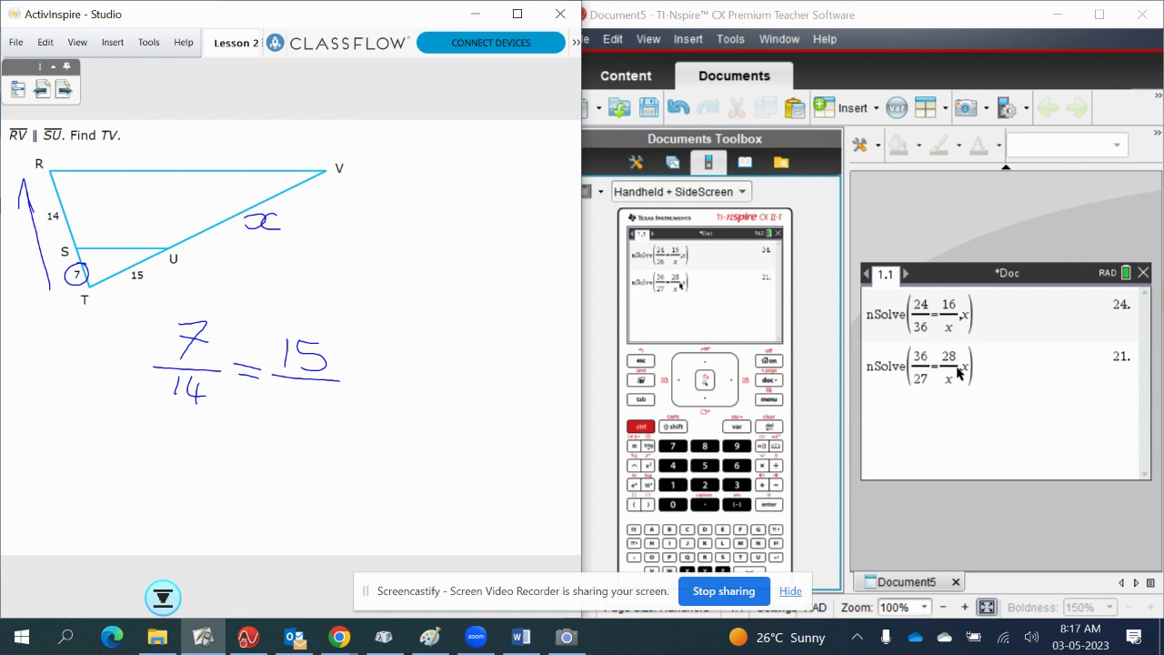
# Step: Draw a line alongside side TV, write x as the second denominator, and add an implication arrow below the proportion
pyautogui.moveTo(129, 300); pyautogui.dragTo(328, 219)
pyautogui.moveTo(295, 393)
pyautogui.mouseDown()
pyautogui.moveTo(295, 406)
pyautogui.moveTo(327, 407)
pyautogui.mouseUp()
pyautogui.moveTo(96, 441); pyautogui.dragTo(123, 443)
pyautogui.moveTo(102, 453); pyautogui.dragTo(130, 463)
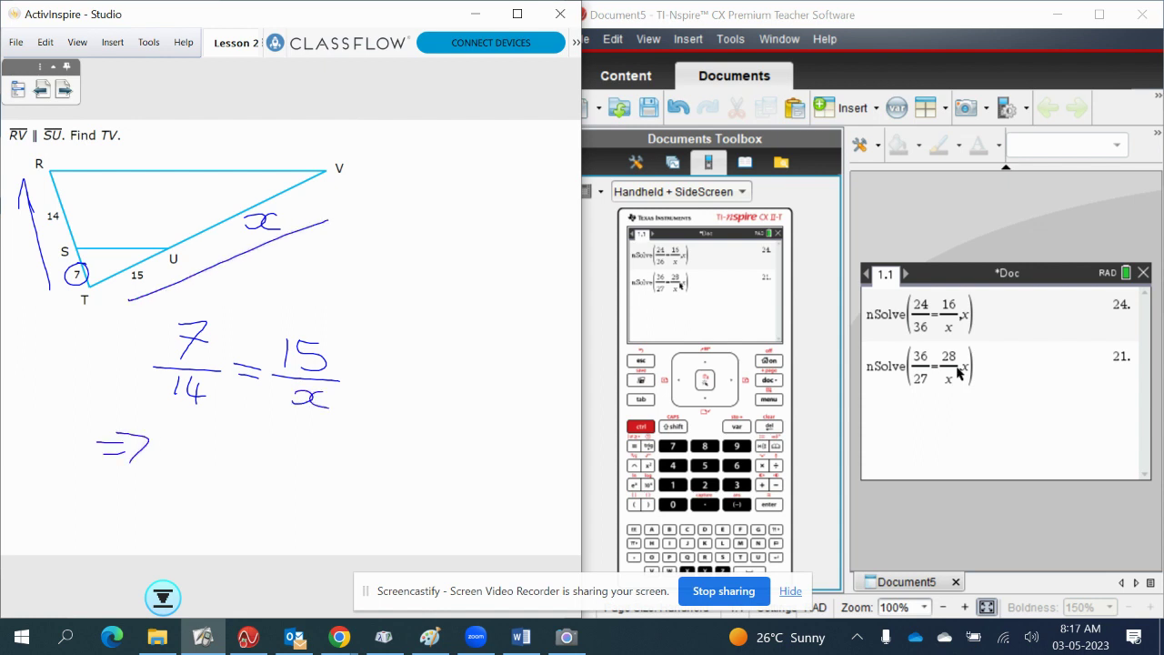
# Step: Start an nSolve entry on the TI-Nspire calculator with 7/14 as its first fraction
pyautogui.rightClick(957, 372)
pyautogui.press('3')
pyautogui.press('1')
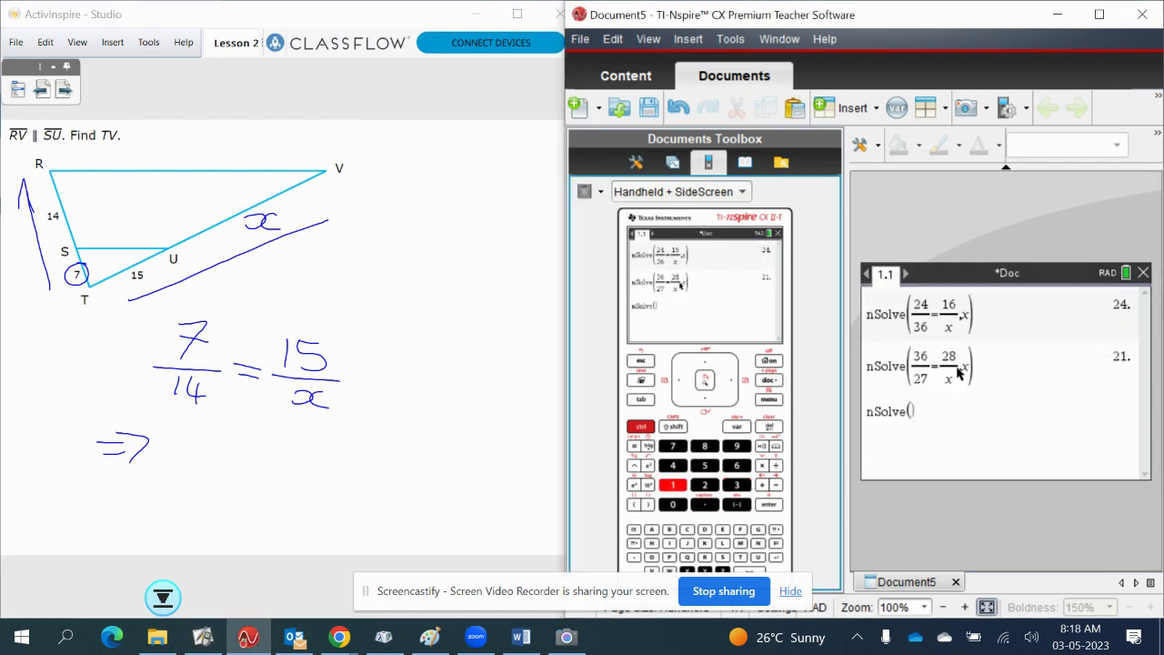
pyautogui.hotkey('ctrl', '/')
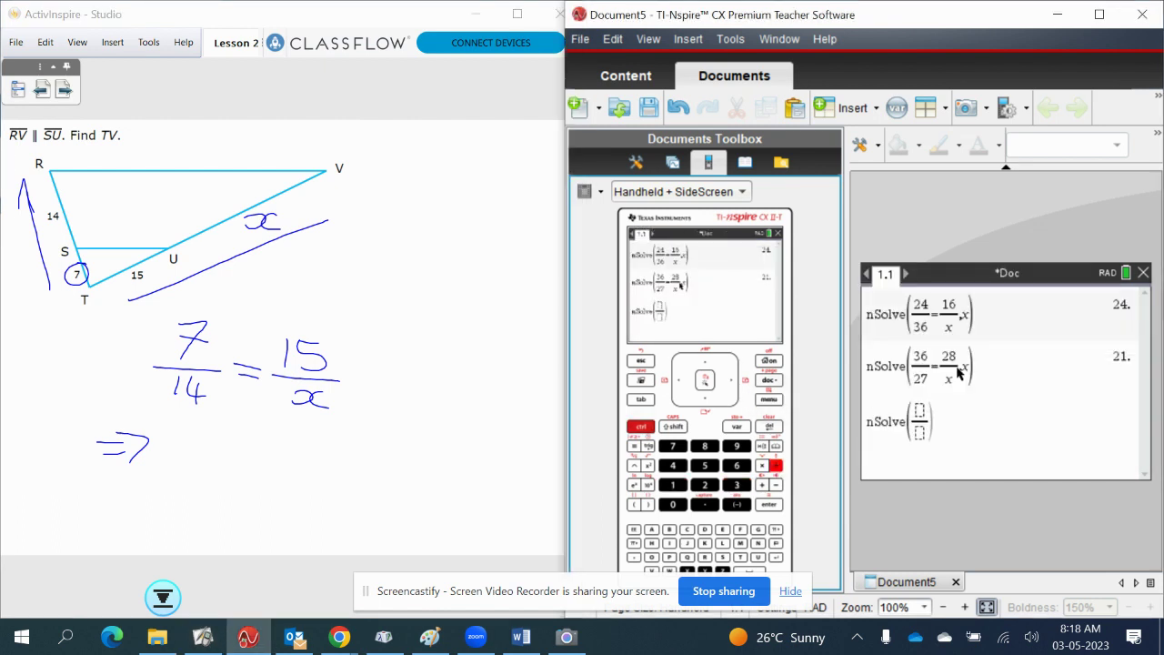
pyautogui.write('7')
pyautogui.press('Down')
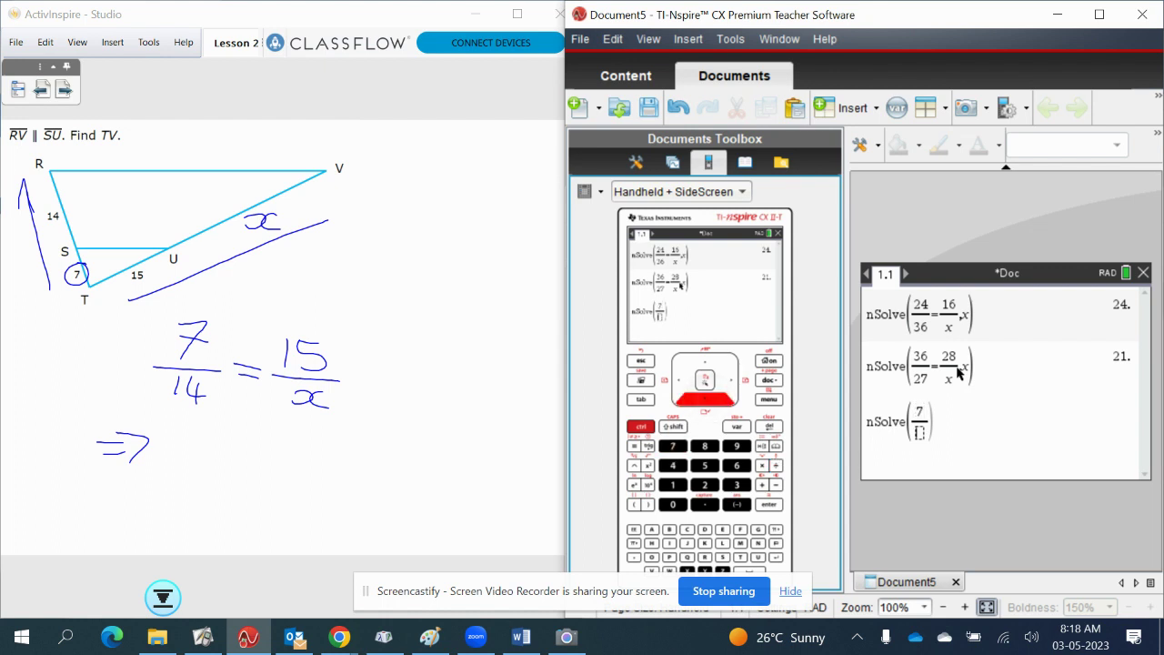
pyautogui.write('14=')
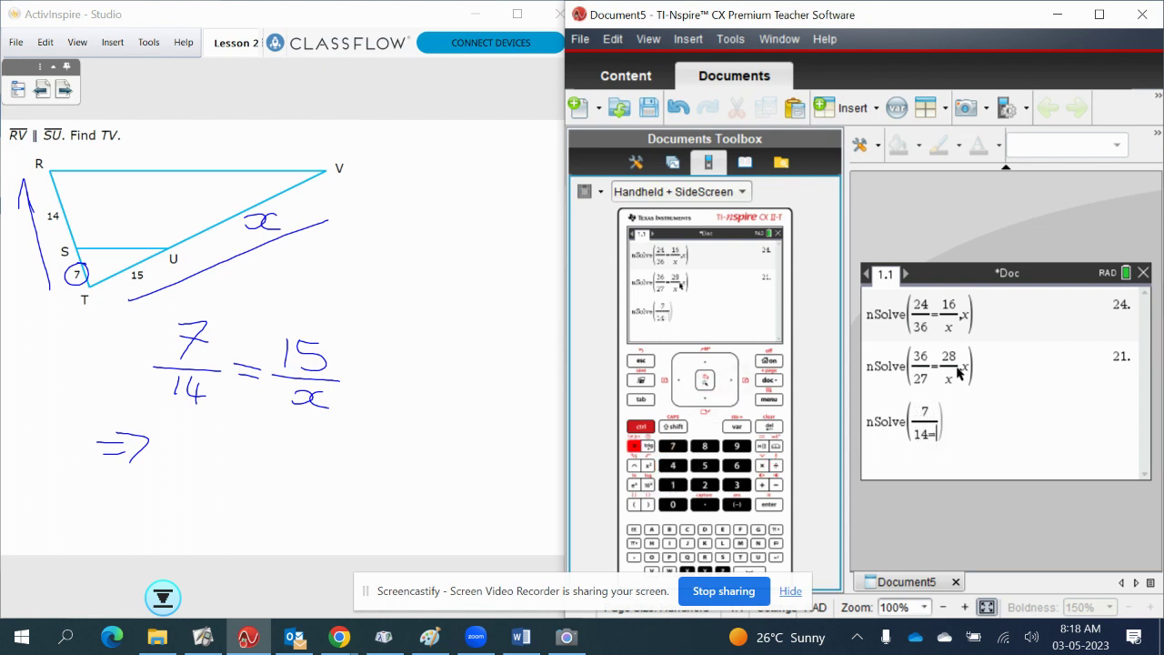
pyautogui.hotkey('ctrl', '/')
pyautogui.write('15/')
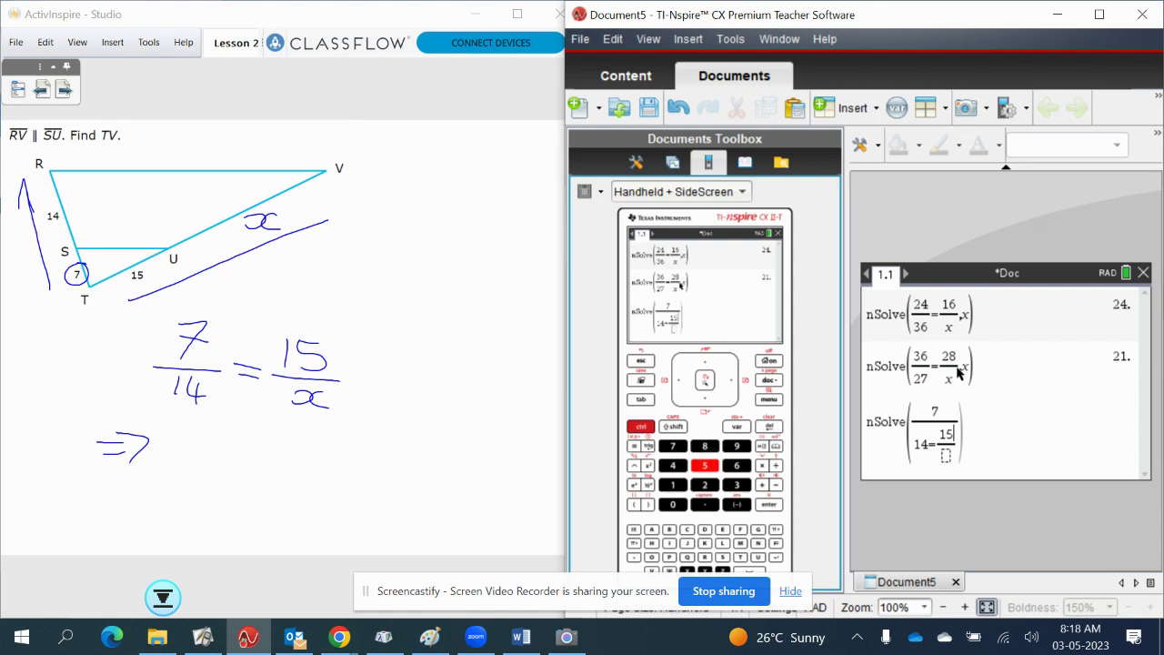
pyautogui.press('Down')
pyautogui.write('x')
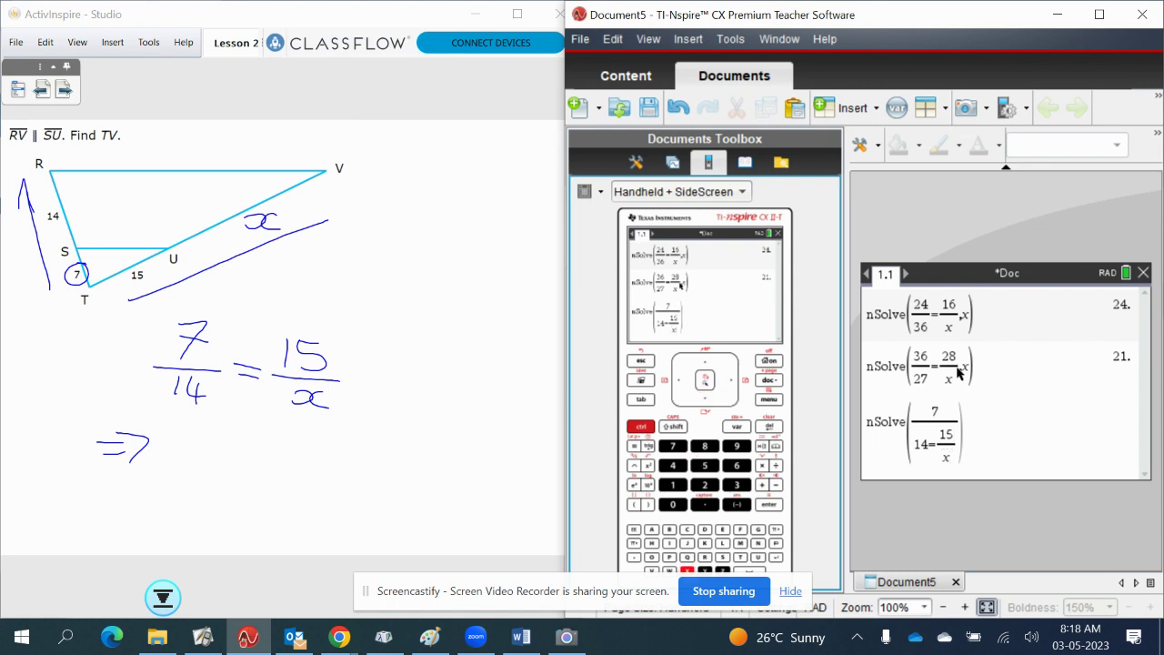
pyautogui.press('Right')
pyautogui.write(',x')
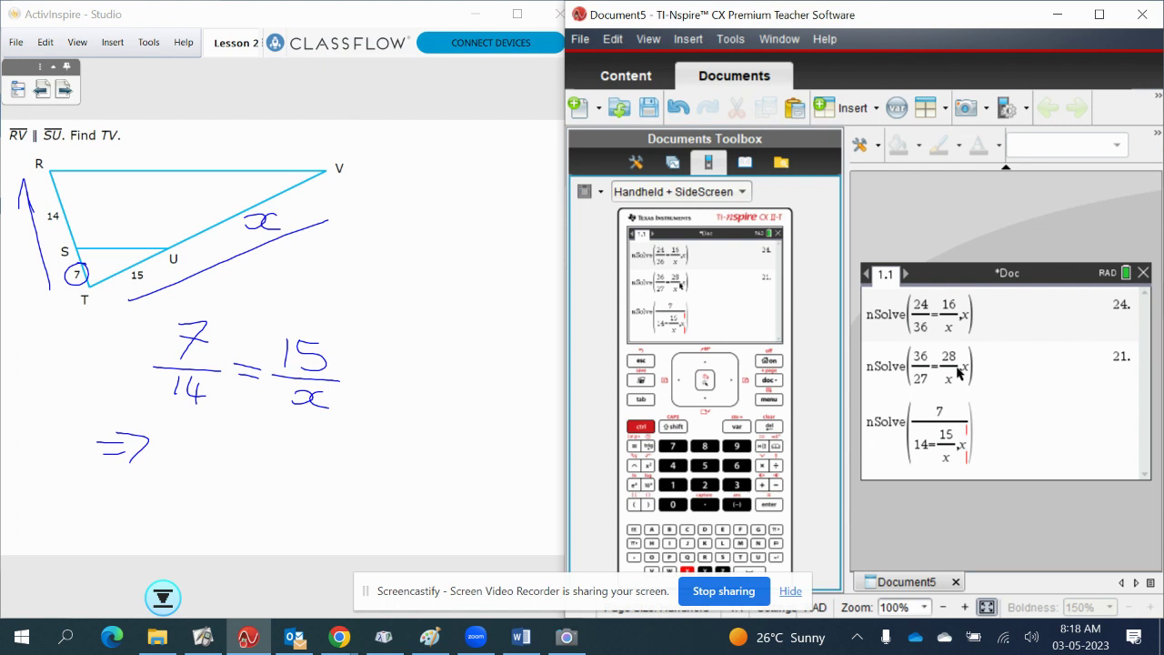
pyautogui.press('BackSpace')
pyautogui.press('BackSpace')
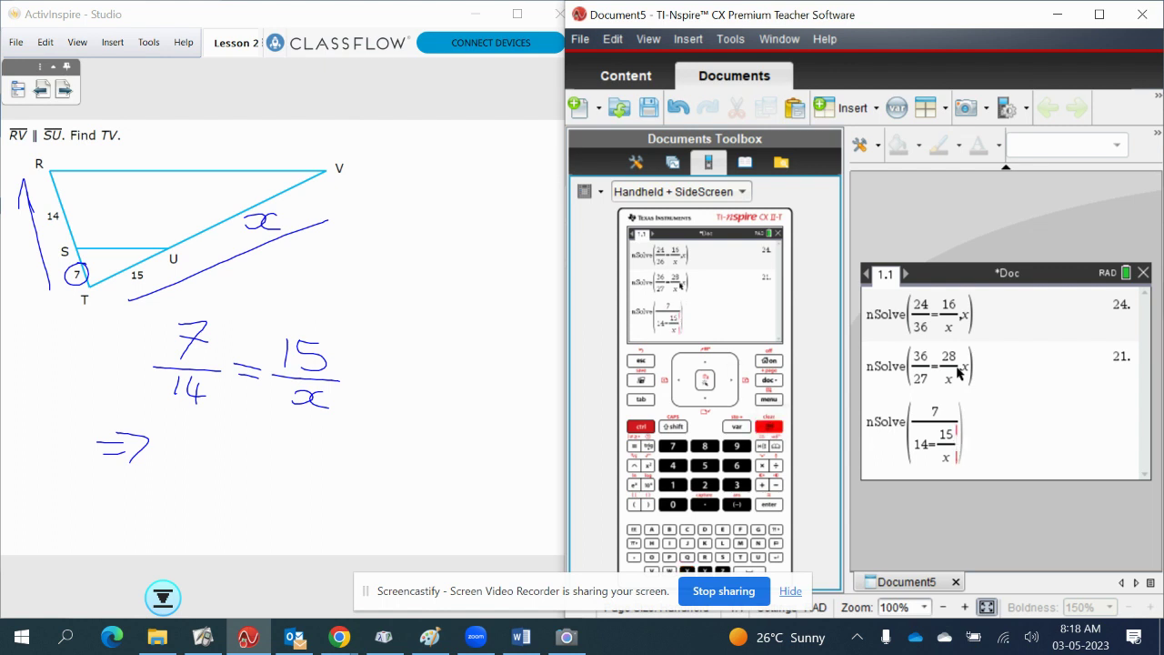
pyautogui.press('BackSpace')
pyautogui.press('BackSpace')
pyautogui.press('BackSpace')
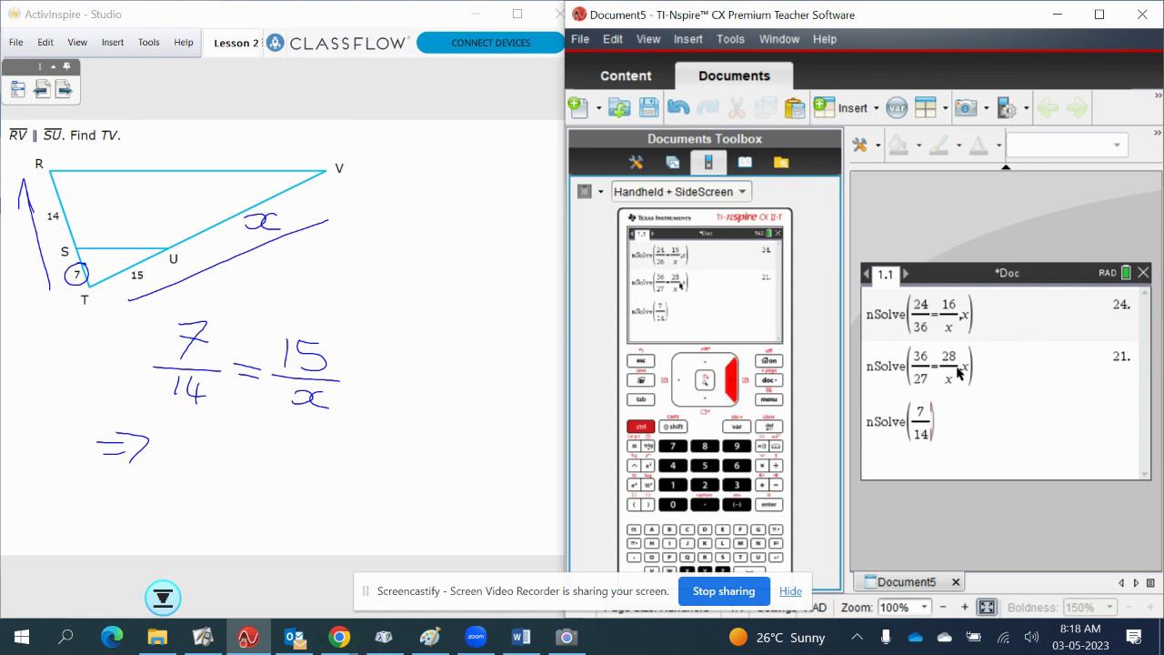
# Step: Complete the nSolve entry as 7/14 = 15/x with x as the variable and evaluate it
pyautogui.write('=')
pyautogui.hotkey('ctrl', '/')
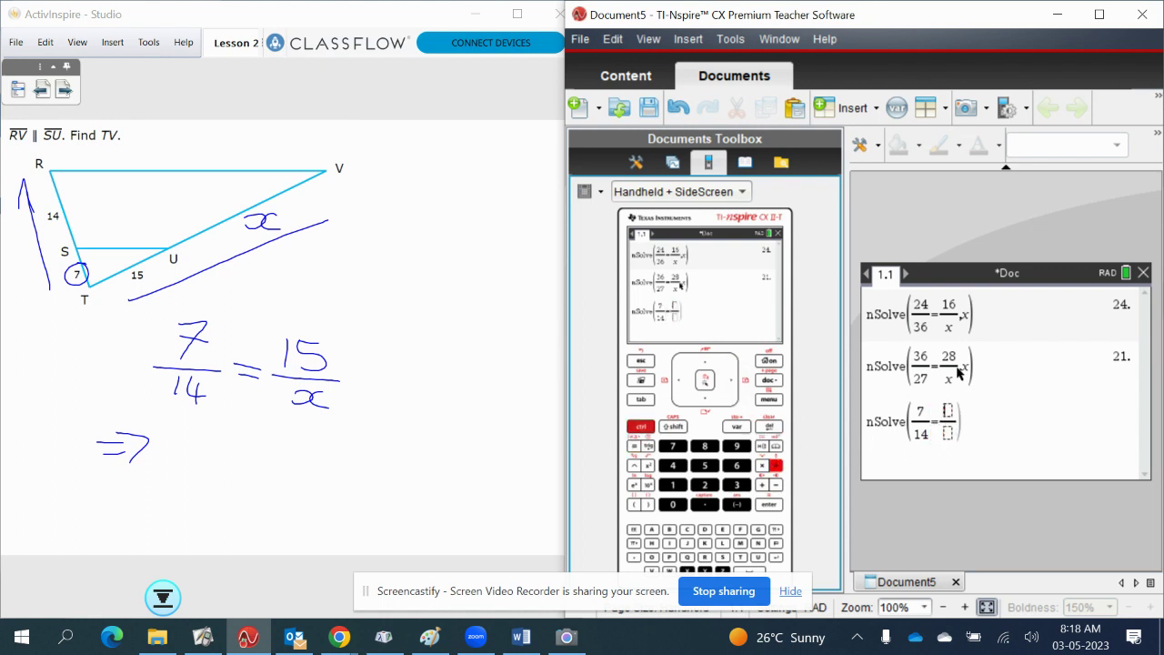
pyautogui.write('15')
pyautogui.press('Down')
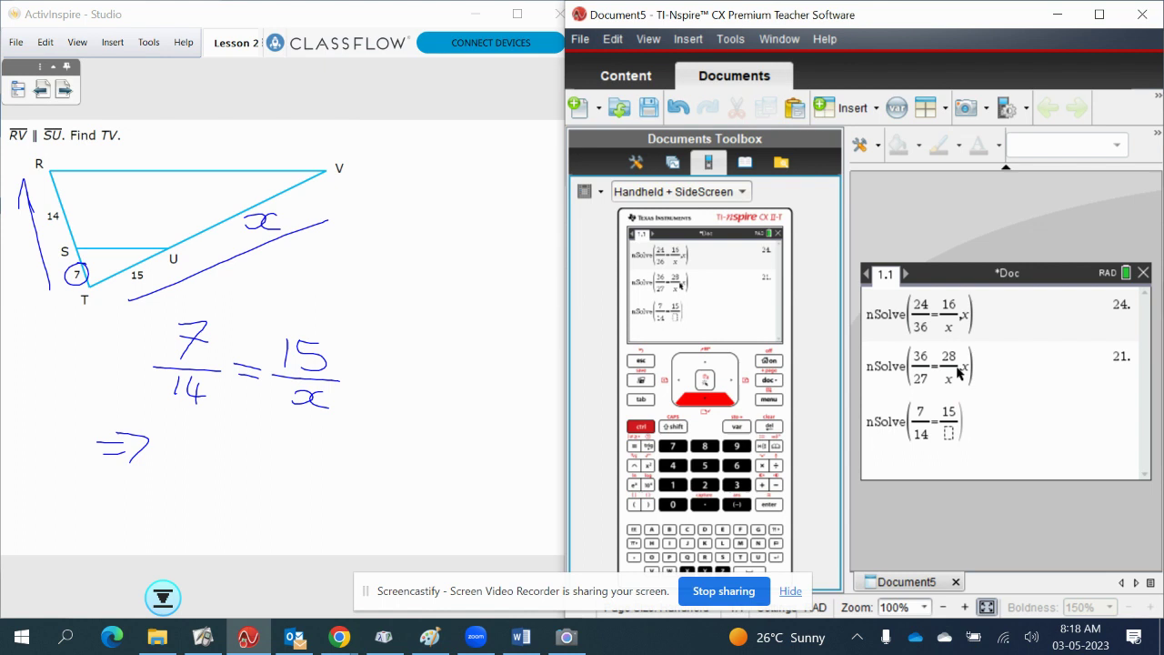
pyautogui.write('x')
pyautogui.press('Right')
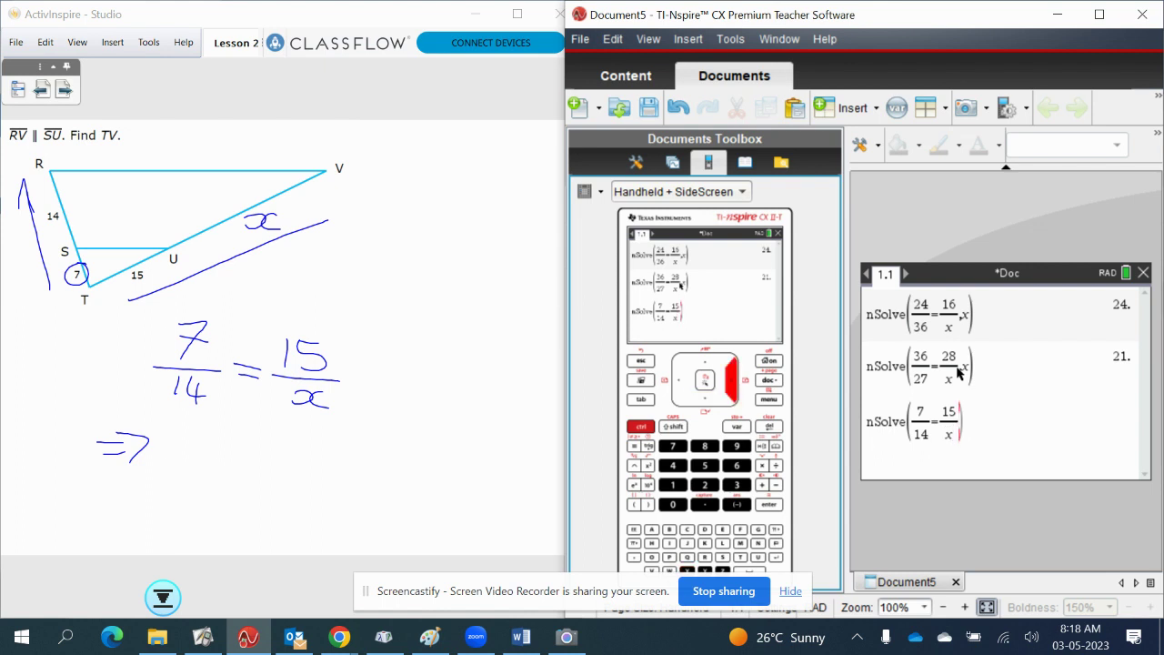
pyautogui.write(',x')
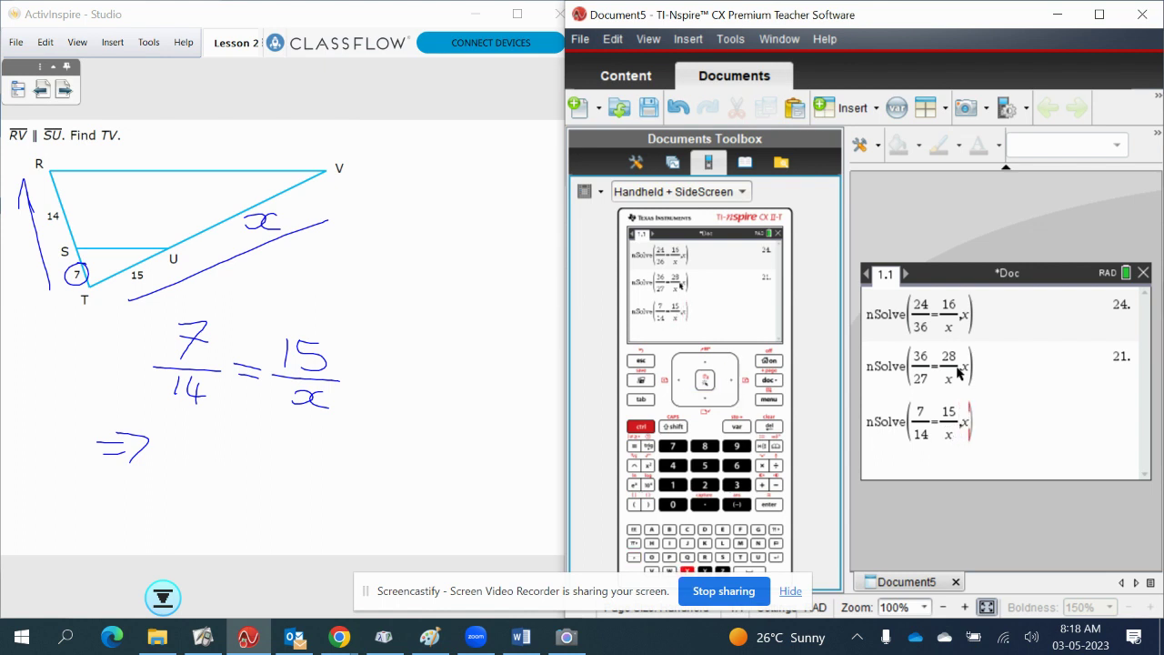
pyautogui.press('Return')
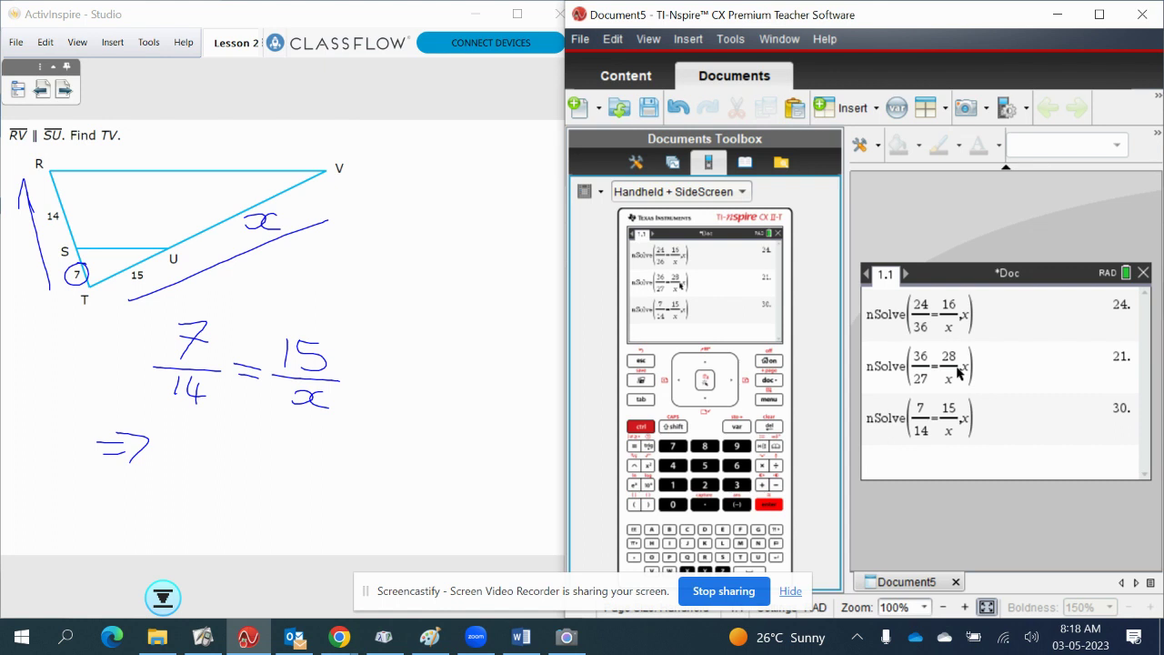
# Step: Handwrite the solution x = 30 after the implication arrow and advance the whiteboard to the page asking for GH
pyautogui.moveTo(196, 435)
pyautogui.mouseDown()
pyautogui.moveTo(207, 451)
pyautogui.moveTo(190, 454)
pyautogui.mouseUp()
pyautogui.moveTo(222, 435)
pyautogui.mouseDown()
pyautogui.moveTo(223, 453)
pyautogui.moveTo(247, 439)
pyautogui.mouseUp()
pyautogui.moveTo(232, 447)
pyautogui.mouseDown()
pyautogui.moveTo(293, 448)
pyautogui.moveTo(284, 433)
pyautogui.mouseUp()
pyautogui.click(64, 89)
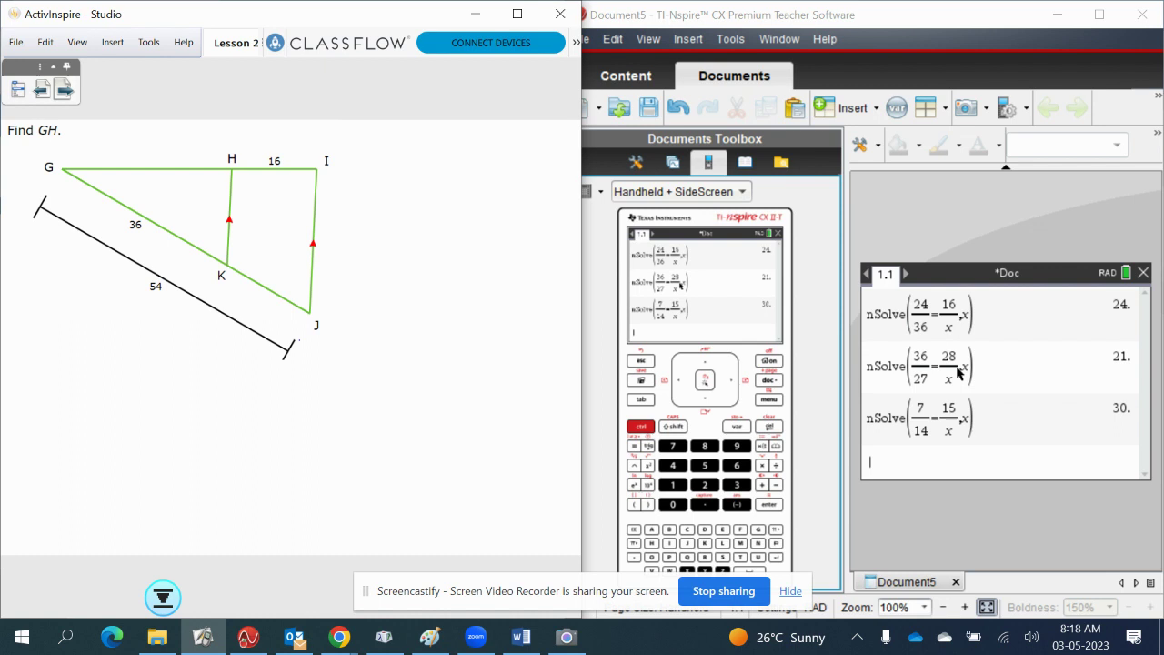
# Step: Mark GH as the unknown x on the page and handwrite the proportion x/16 = 36/(54-36) below the triangle
pyautogui.moveTo(64, 124)
pyautogui.mouseDown()
pyautogui.moveTo(67, 136)
pyautogui.moveTo(60, 121)
pyautogui.mouseUp()
pyautogui.moveTo(121, 154)
pyautogui.mouseDown()
pyautogui.moveTo(119, 167)
pyautogui.moveTo(153, 165)
pyautogui.mouseUp()
pyautogui.moveTo(92, 369)
pyautogui.mouseDown()
pyautogui.moveTo(111, 377)
pyautogui.moveTo(93, 388)
pyautogui.mouseUp()
pyautogui.moveTo(129, 370)
pyautogui.mouseDown()
pyautogui.moveTo(111, 378)
pyautogui.moveTo(144, 397)
pyautogui.mouseUp()
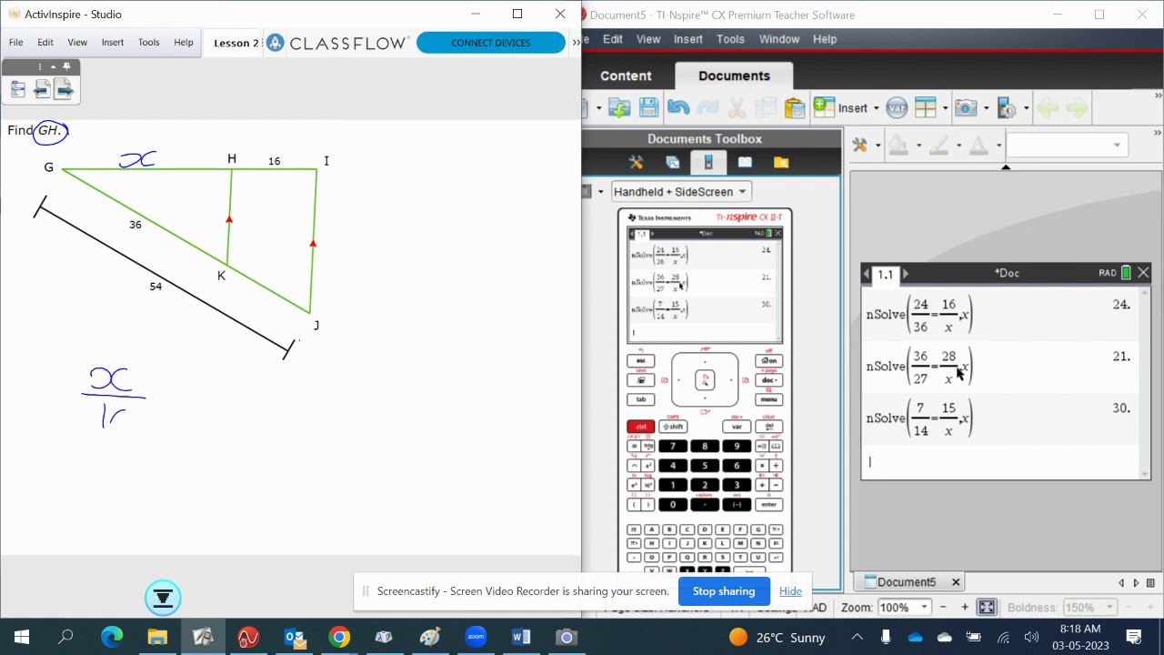
pyautogui.moveTo(110, 418); pyautogui.dragTo(175, 395)
pyautogui.moveTo(151, 400)
pyautogui.mouseDown()
pyautogui.moveTo(201, 389)
pyautogui.moveTo(188, 401)
pyautogui.moveTo(213, 393)
pyautogui.moveTo(246, 409)
pyautogui.mouseUp()
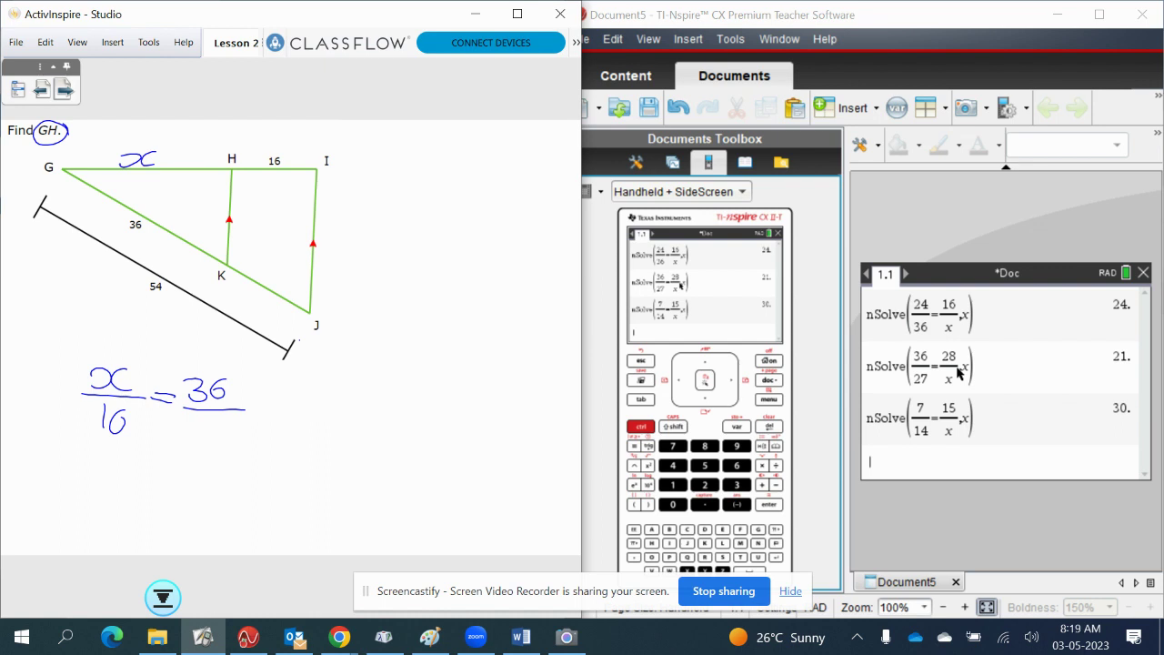
pyautogui.moveTo(188, 418)
pyautogui.mouseDown()
pyautogui.moveTo(200, 417)
pyautogui.moveTo(188, 434)
pyautogui.moveTo(215, 431)
pyautogui.moveTo(207, 440)
pyautogui.moveTo(238, 431)
pyautogui.mouseUp()
# Step: Start a new nSolve entry on the calculator with x/16 followed by an equals sign
pyautogui.click(768, 399)
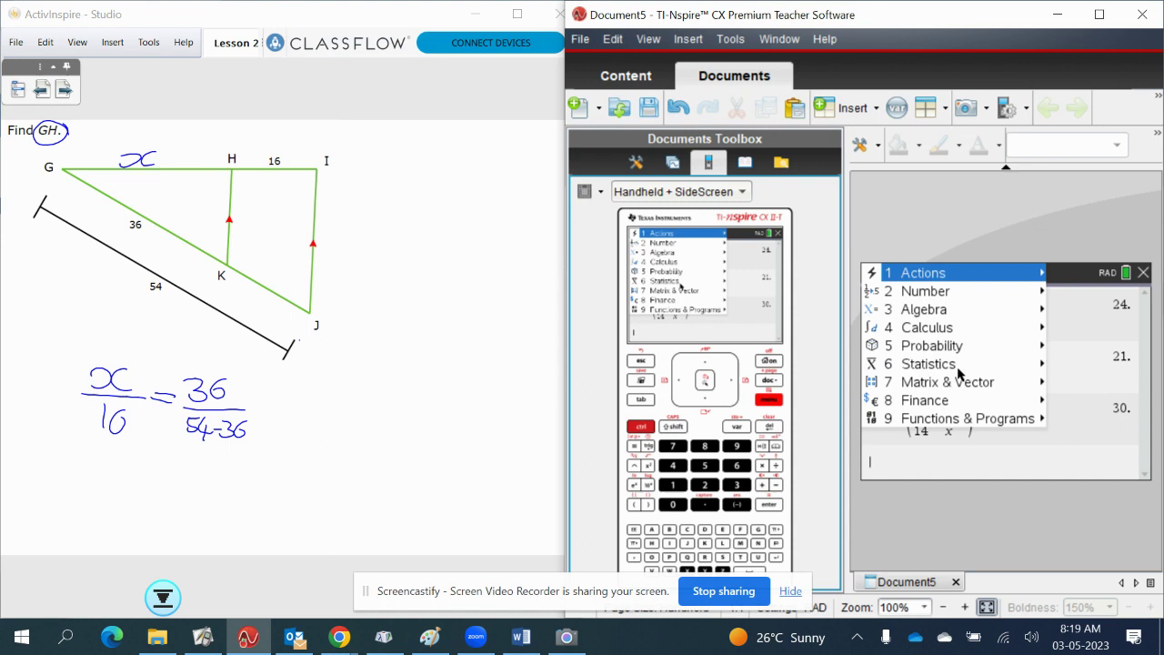
pyautogui.press('3')
pyautogui.press('1')
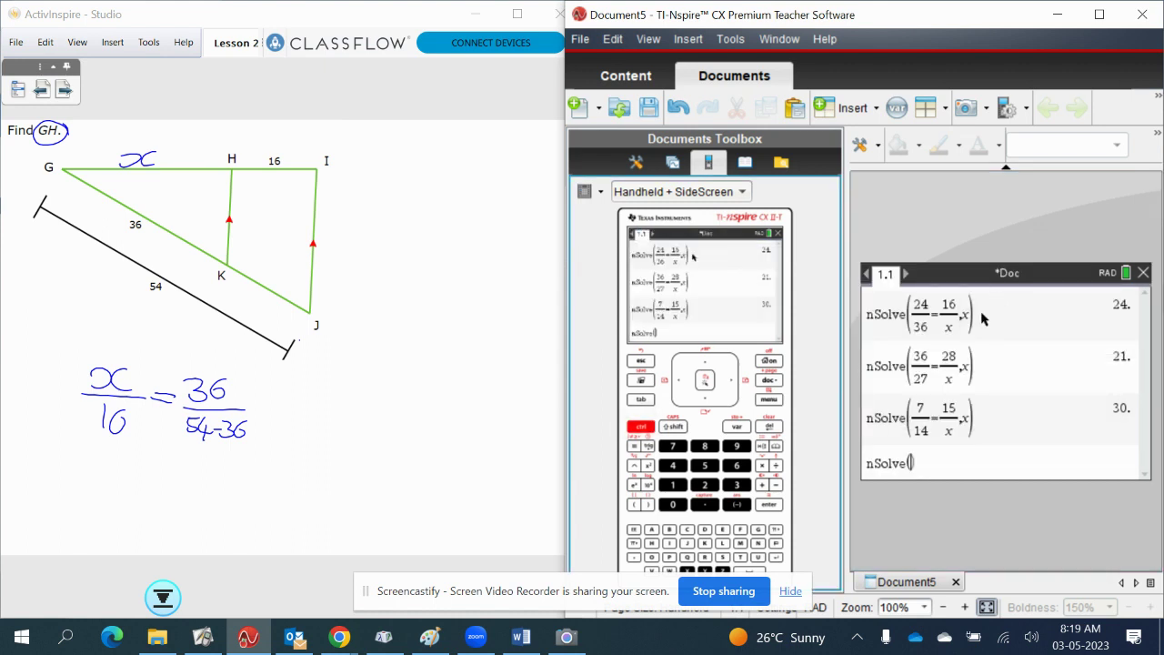
pyautogui.hotkey('ctrl', '/')
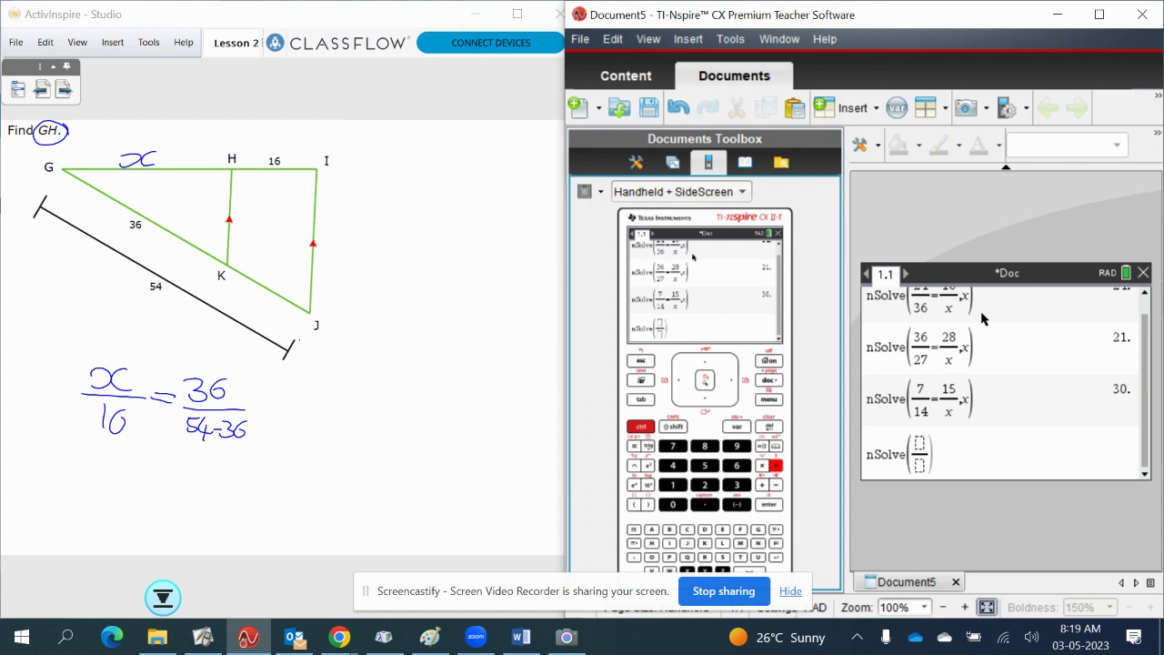
pyautogui.write('x')
pyautogui.press('Down')
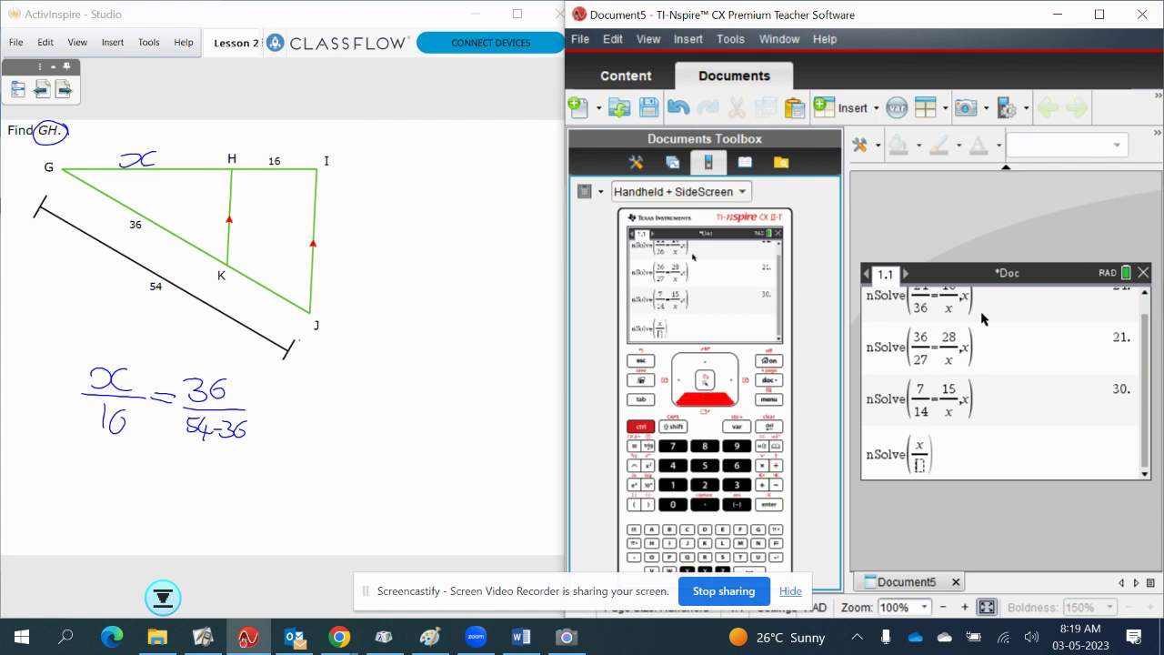
pyautogui.write('16')
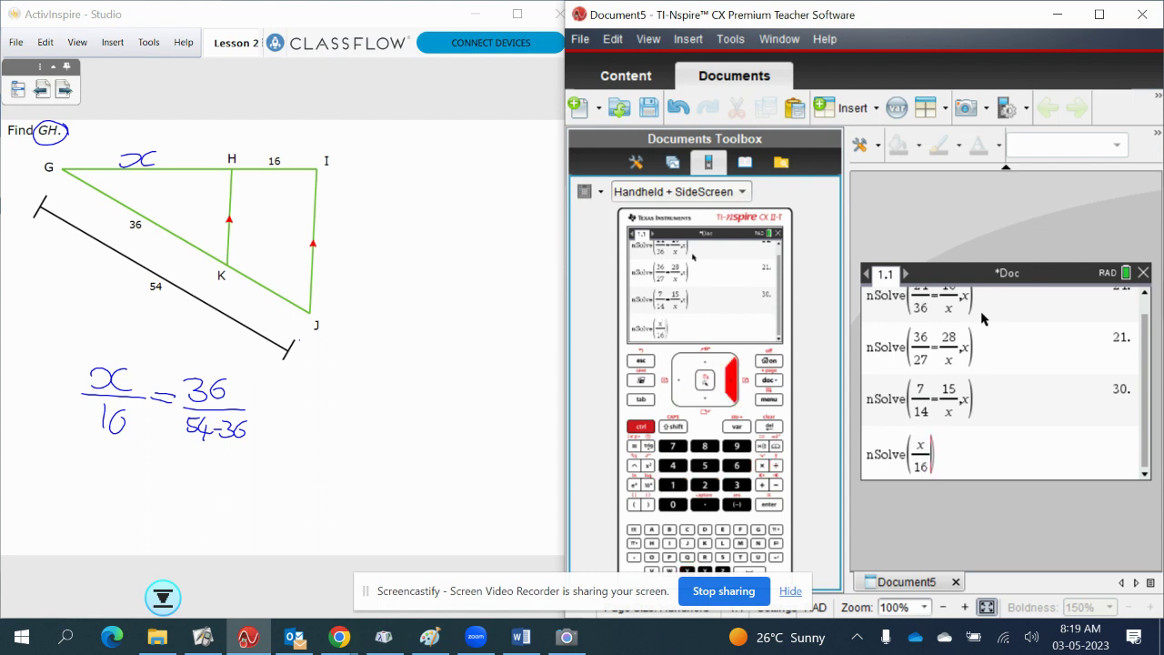
pyautogui.press('Right')
pyautogui.write('=')
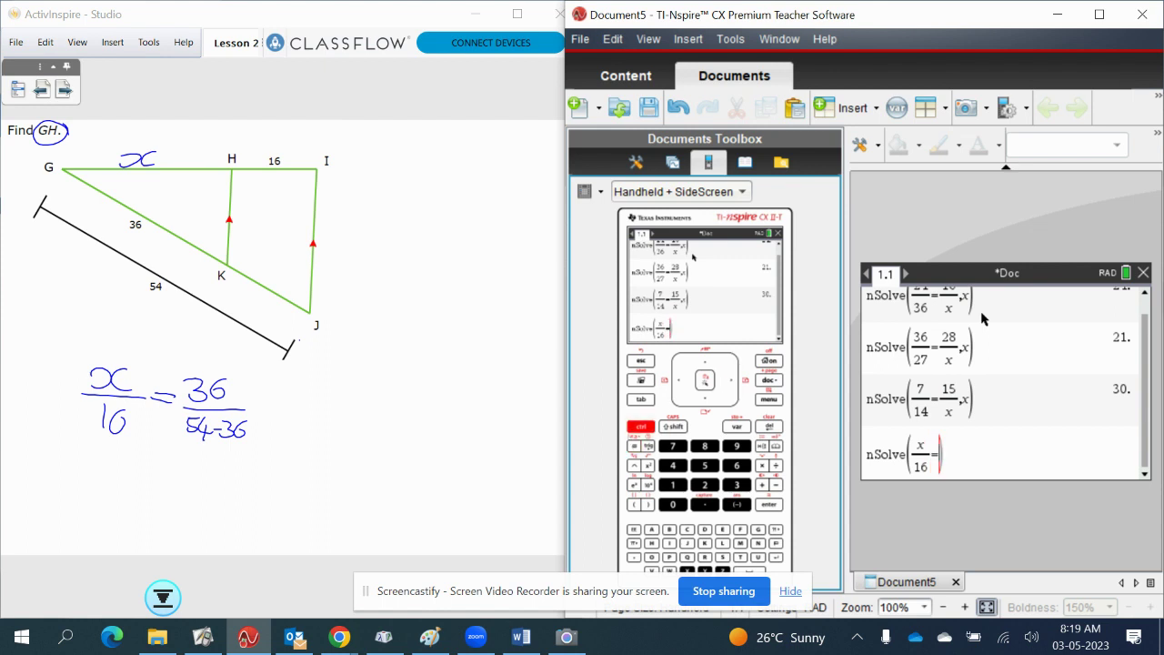
# Step: Complete the nSolve equation with the fraction 36/(54-36), set x as the variable, and evaluate it
pyautogui.hotkey('ctrl', '/')
pyautogui.write('36/')
pyautogui.press('Down')
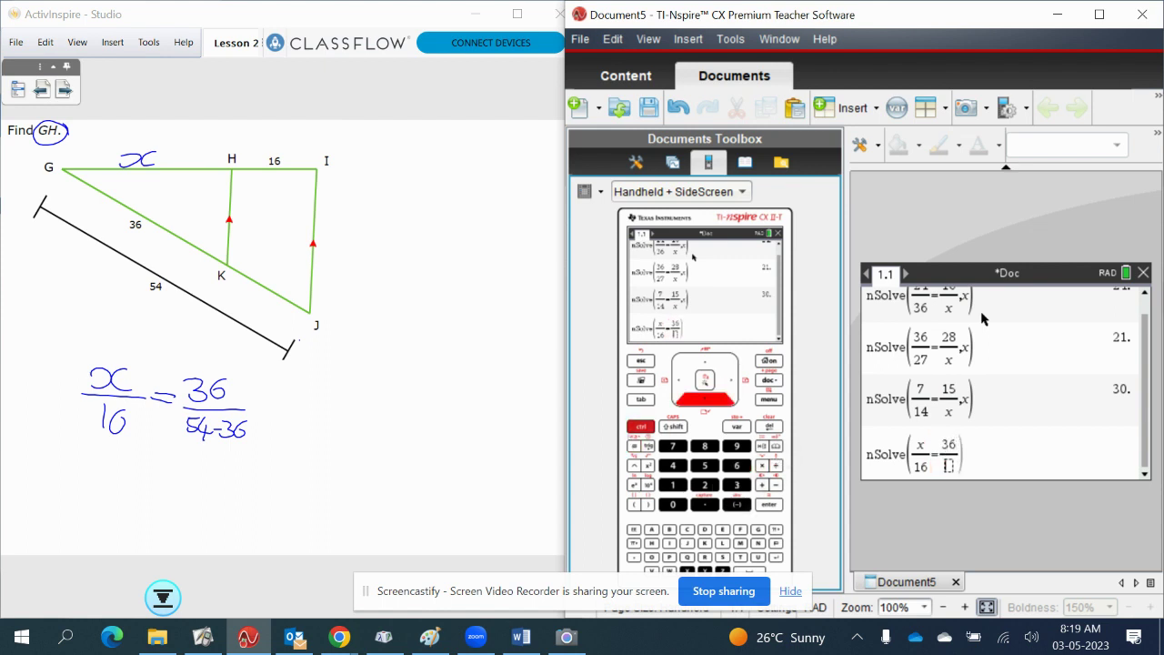
pyautogui.write('54-')
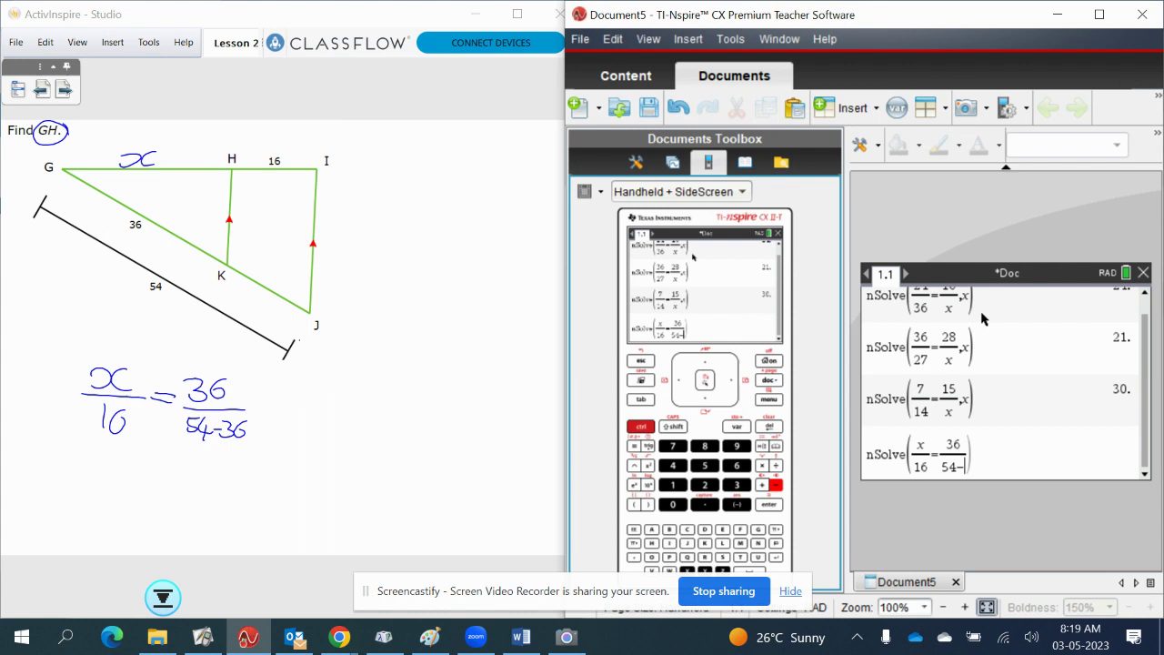
pyautogui.write('36')
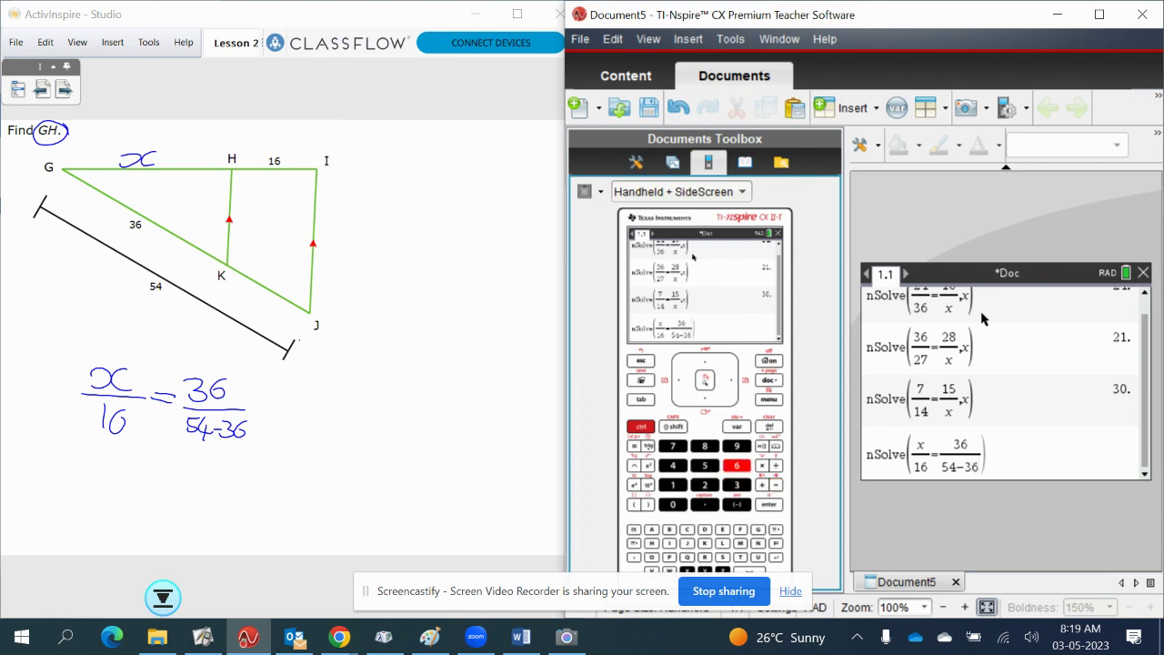
pyautogui.press('Right')
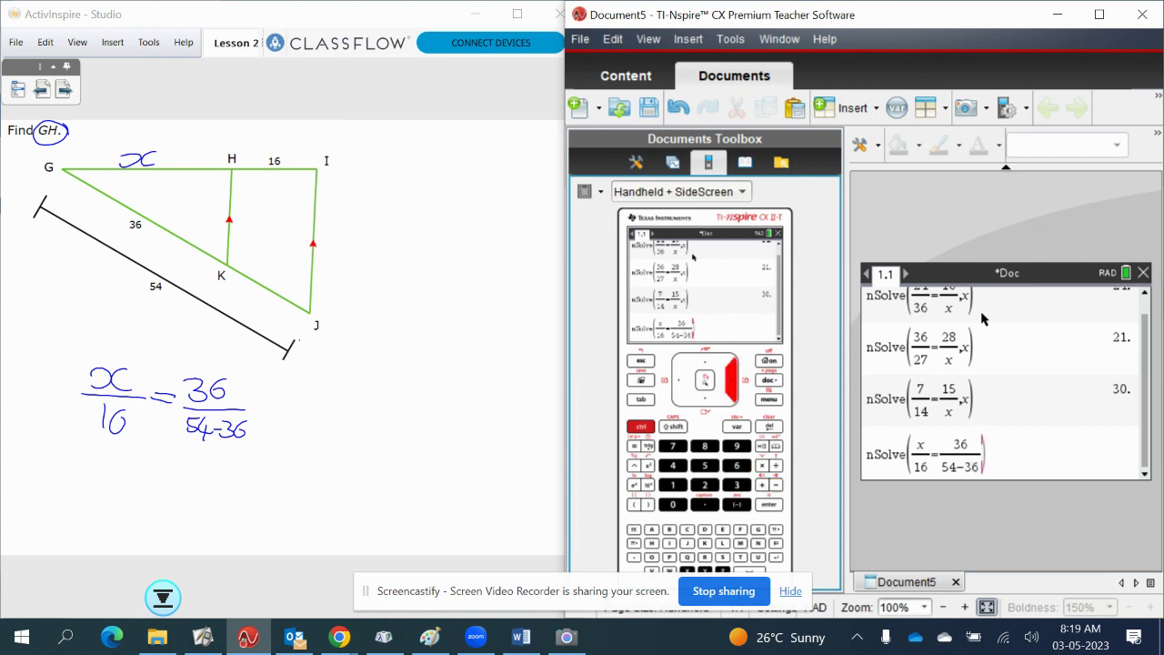
pyautogui.write(',x')
pyautogui.press('Return')
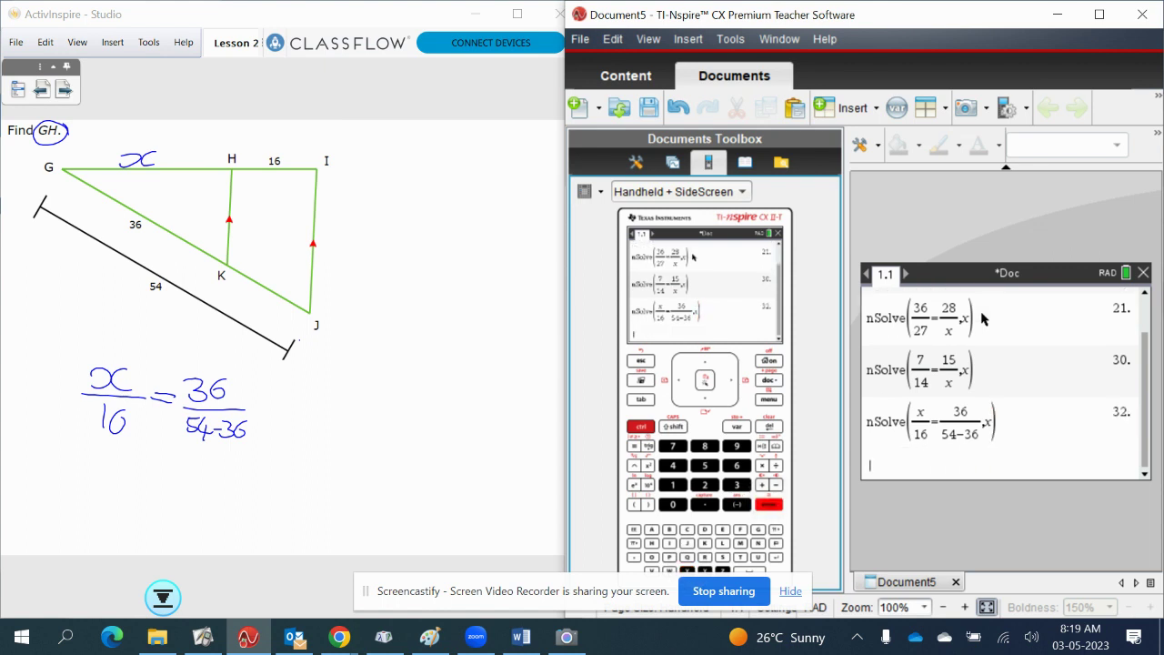
# Step: Handwrite an implication arrow and x = 32 beside the GH proportion
pyautogui.moveTo(284, 403); pyautogui.dragTo(306, 402)
pyautogui.moveTo(282, 415)
pyautogui.mouseDown()
pyautogui.moveTo(419, 402)
pyautogui.moveTo(410, 414)
pyautogui.mouseUp()
pyautogui.moveTo(431, 393); pyautogui.dragTo(451, 415)
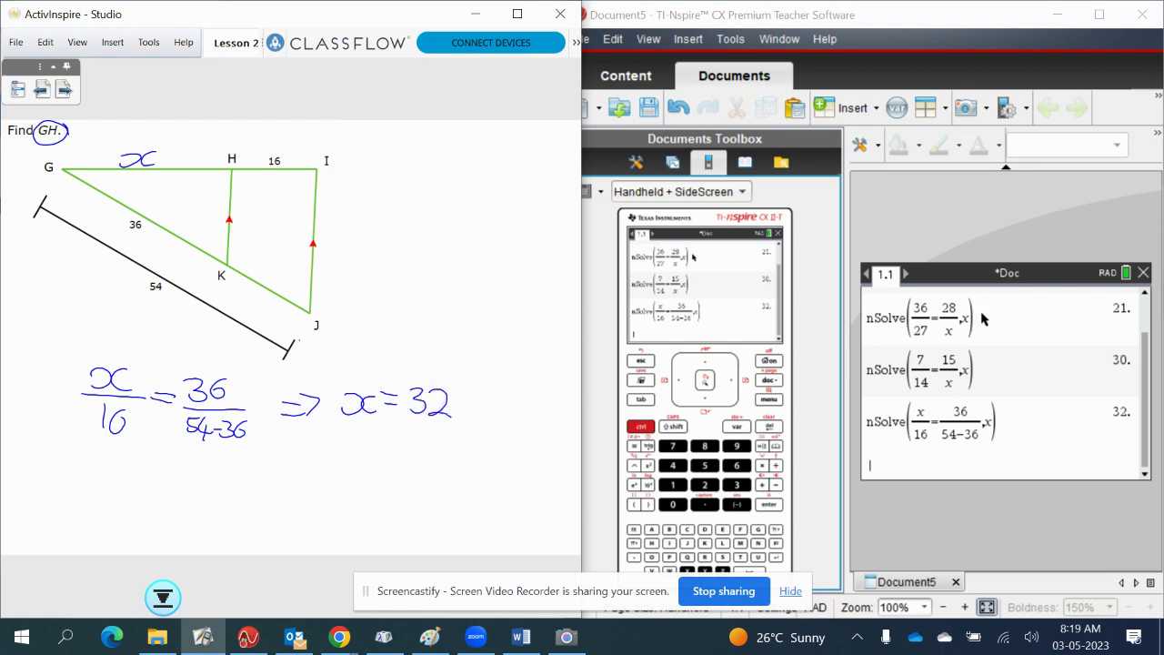
# Step: Bring ActivInspire, on the page asking for UV, and TI-Nspire back to the front
pyautogui.click(339, 636)
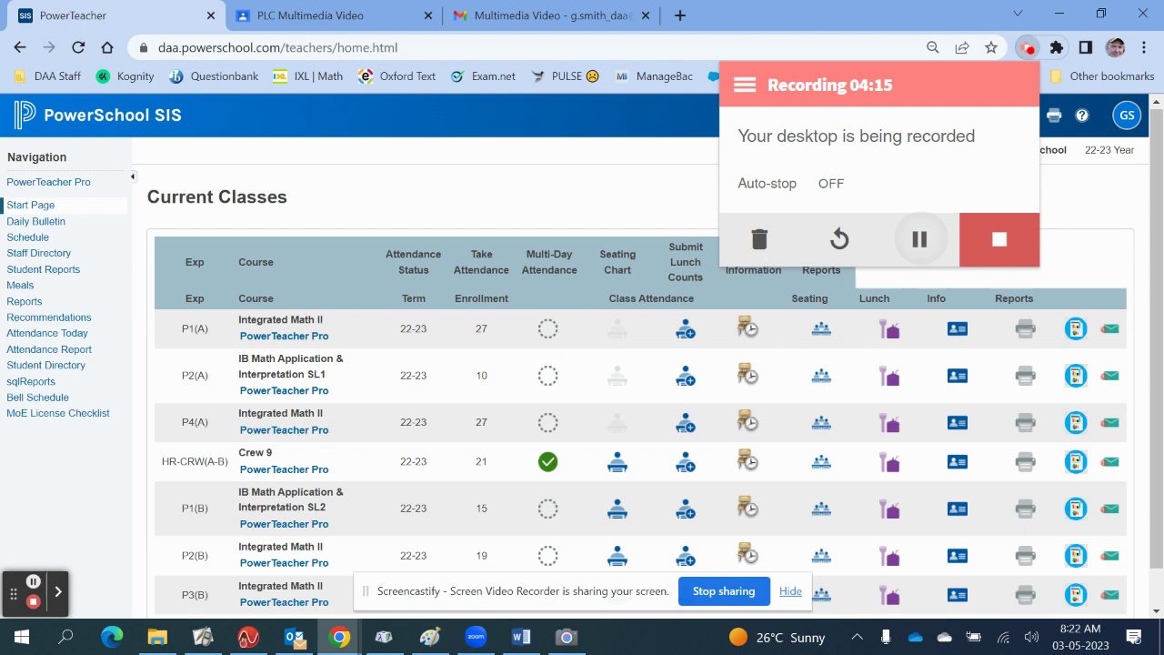
pyautogui.click(203, 636)
pyautogui.click(248, 637)
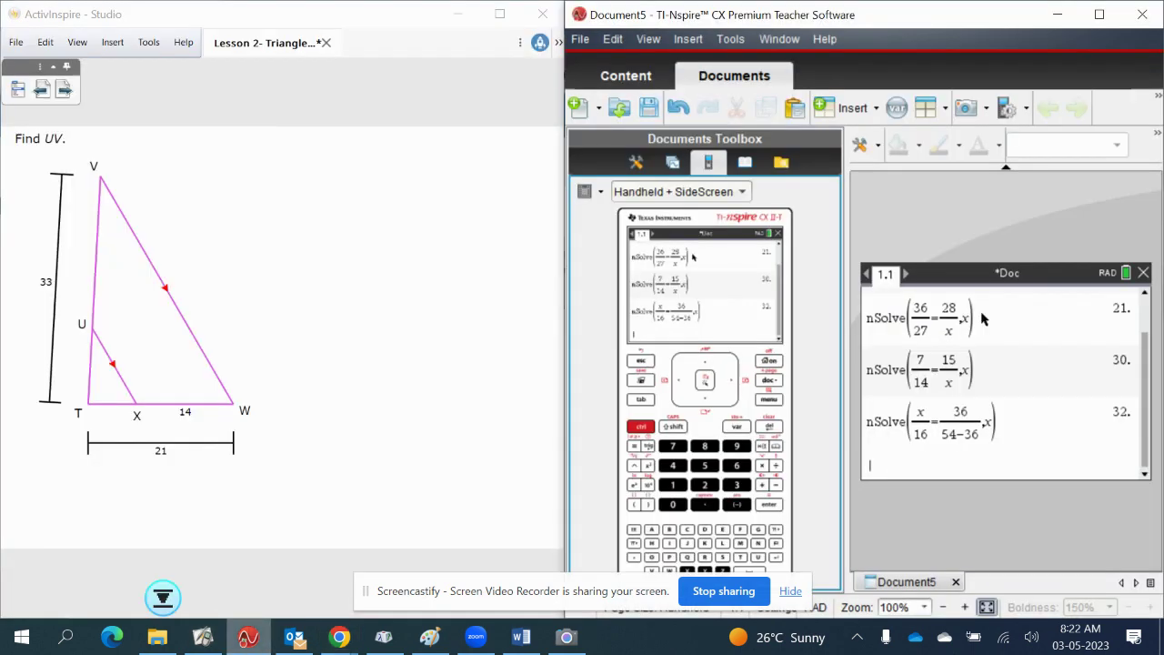
# Step: Circle UV in the question, then label side UV as x and trace segment UT on the triangle
pyautogui.moveTo(69, 135); pyautogui.dragTo(68, 133)
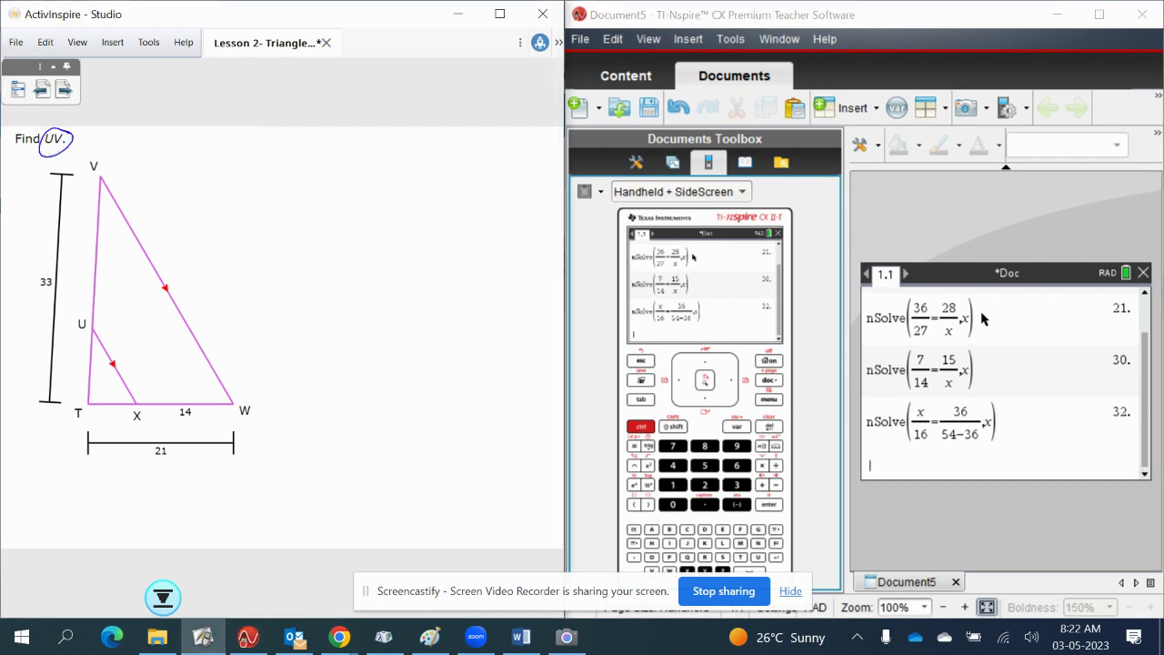
pyautogui.moveTo(77, 236)
pyautogui.mouseDown()
pyautogui.moveTo(74, 251)
pyautogui.moveTo(94, 252)
pyautogui.mouseUp()
pyautogui.moveTo(90, 337); pyautogui.dragTo(86, 385)
# Step: Handwrite the segment proportion UT/UV = TX/XW beside the triangle
pyautogui.moveTo(265, 177)
pyautogui.mouseDown()
pyautogui.moveTo(273, 193)
pyautogui.moveTo(279, 178)
pyautogui.mouseUp()
pyautogui.moveTo(291, 179)
pyautogui.mouseDown()
pyautogui.moveTo(304, 176)
pyautogui.moveTo(271, 204)
pyautogui.moveTo(302, 205)
pyautogui.moveTo(272, 218)
pyautogui.moveTo(341, 199)
pyautogui.mouseUp()
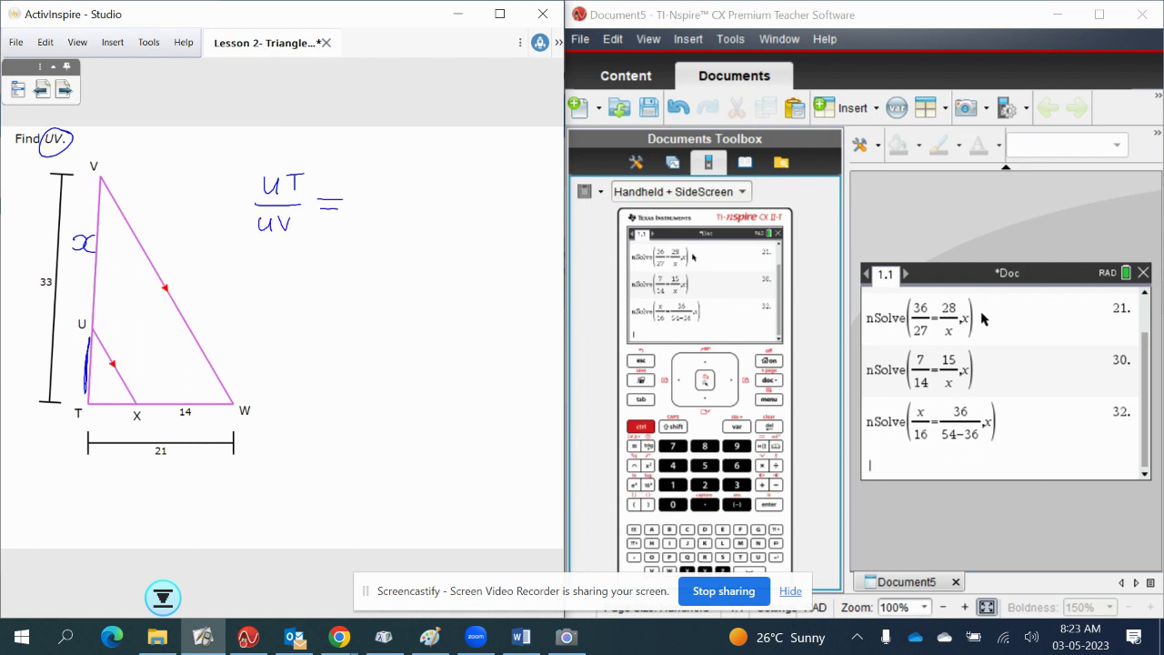
pyautogui.moveTo(376, 174)
pyautogui.mouseDown()
pyautogui.moveTo(398, 173)
pyautogui.moveTo(382, 192)
pyautogui.mouseUp()
pyautogui.moveTo(414, 176)
pyautogui.mouseDown()
pyautogui.moveTo(402, 194)
pyautogui.moveTo(421, 207)
pyautogui.moveTo(378, 229)
pyautogui.moveTo(415, 218)
pyautogui.mouseUp()
# Step: Handwrite the substituted proportion (33-x)/x = (21-14)/14 below the segment proportion
pyautogui.moveTo(247, 280)
pyautogui.mouseDown()
pyautogui.moveTo(246, 297)
pyautogui.moveTo(318, 296)
pyautogui.mouseUp()
pyautogui.moveTo(248, 311)
pyautogui.mouseDown()
pyautogui.moveTo(326, 311)
pyautogui.moveTo(291, 336)
pyautogui.mouseUp()
pyautogui.moveTo(342, 305); pyautogui.dragTo(357, 307)
pyautogui.moveTo(342, 313); pyautogui.dragTo(355, 313)
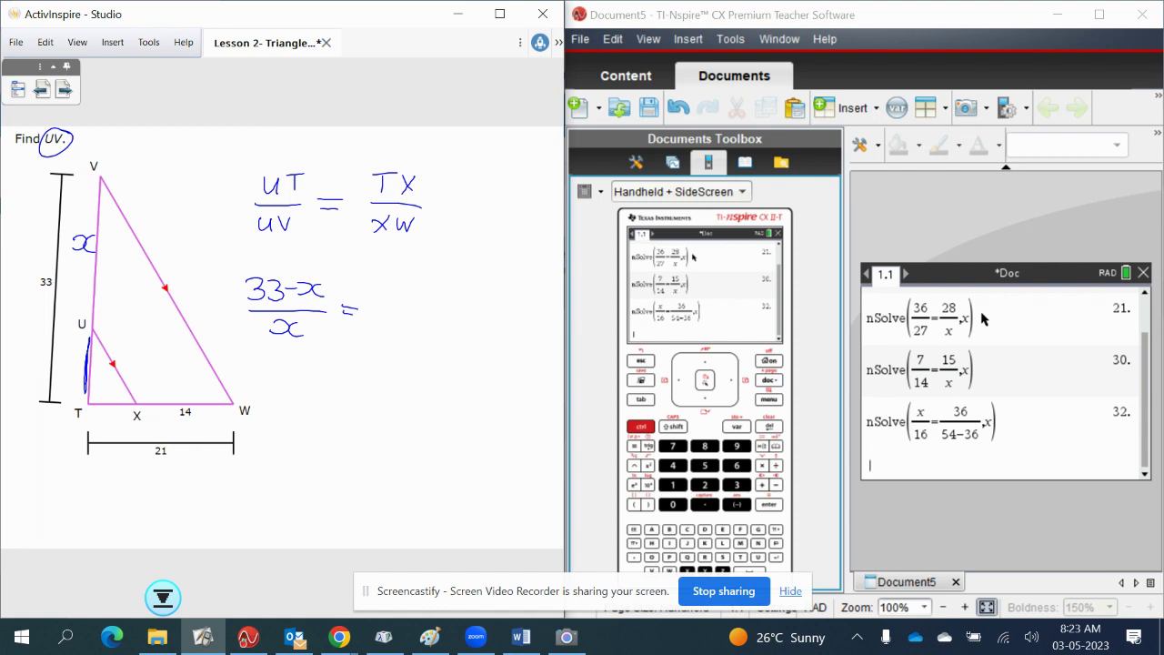
pyautogui.moveTo(372, 291); pyautogui.dragTo(391, 304)
pyautogui.moveTo(397, 298); pyautogui.dragTo(436, 301)
pyautogui.moveTo(429, 293)
pyautogui.mouseDown()
pyautogui.moveTo(416, 318)
pyautogui.moveTo(449, 320)
pyautogui.mouseUp()
pyautogui.moveTo(395, 329); pyautogui.dragTo(395, 345)
pyautogui.moveTo(406, 326)
pyautogui.mouseDown()
pyautogui.moveTo(403, 340)
pyautogui.moveTo(422, 339)
pyautogui.mouseUp()
pyautogui.moveTo(414, 332); pyautogui.dragTo(413, 349)
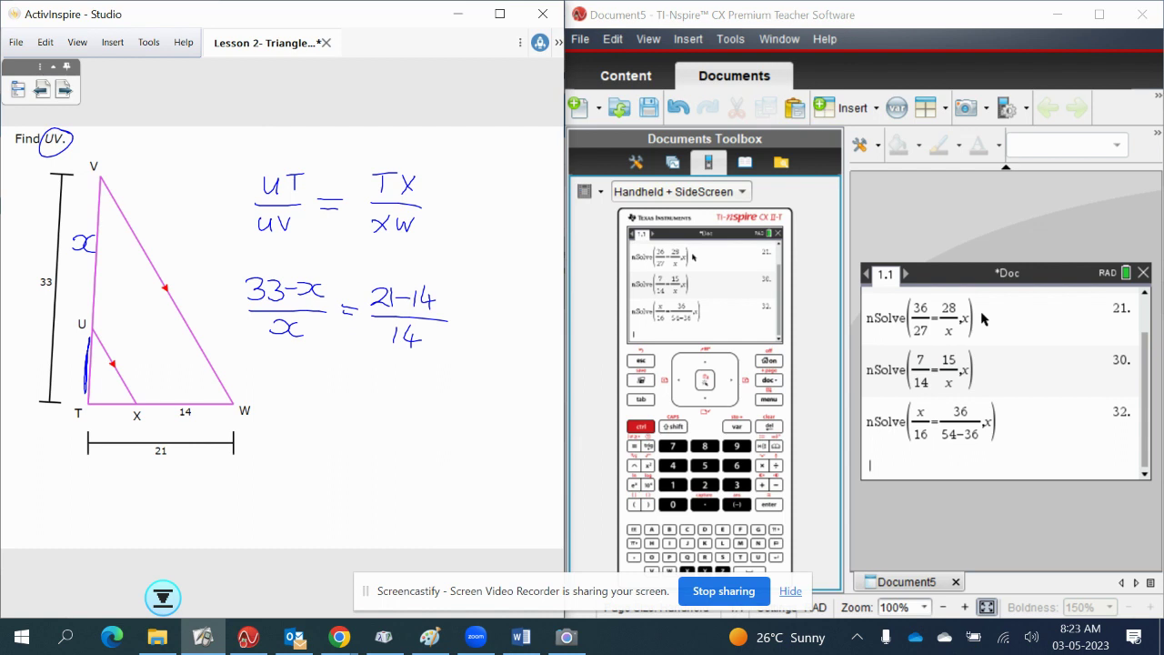
# Step: Begin an nSolve entry in the TI-Nspire document with (33-x)/x on one side, an equals sign and an empty fraction
pyautogui.click(983, 318)
pyautogui.hotkey('ctrl', 'm')
pyautogui.press('3')
pyautogui.press('1')
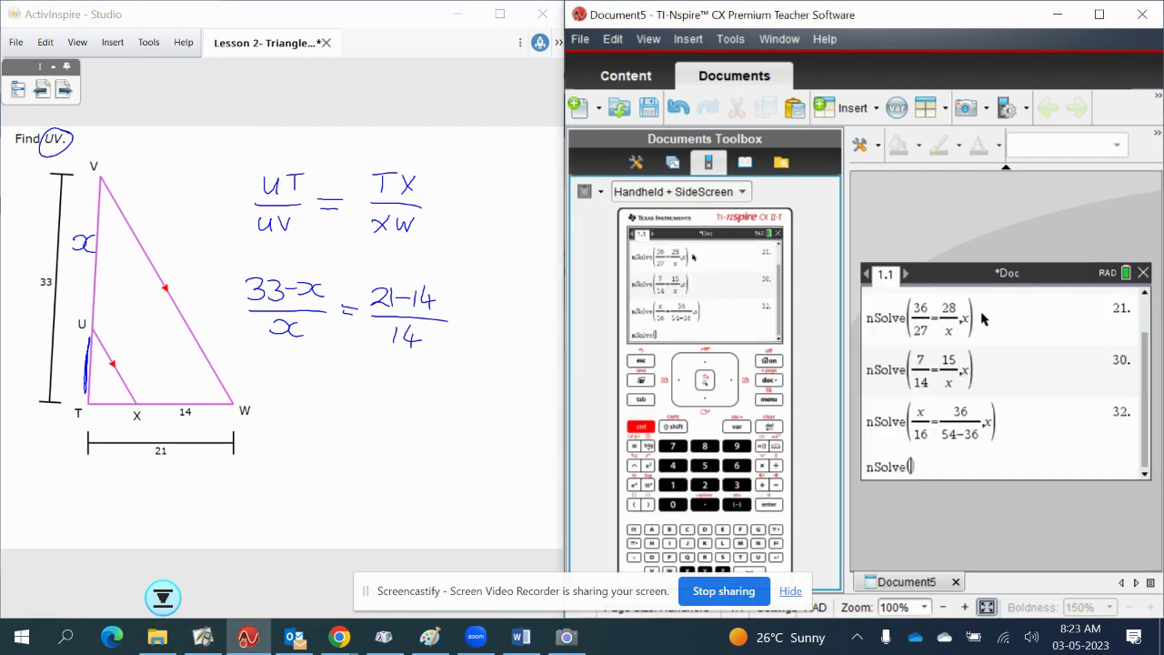
pyautogui.hotkey('ctrl', '/')
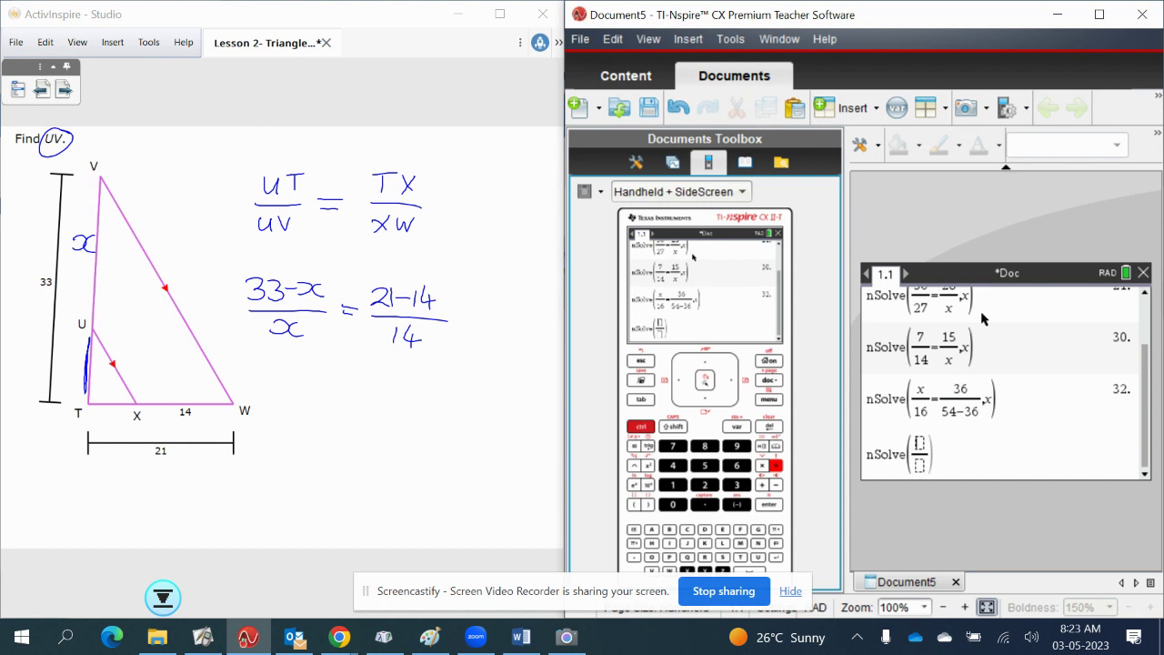
pyautogui.write('33-x')
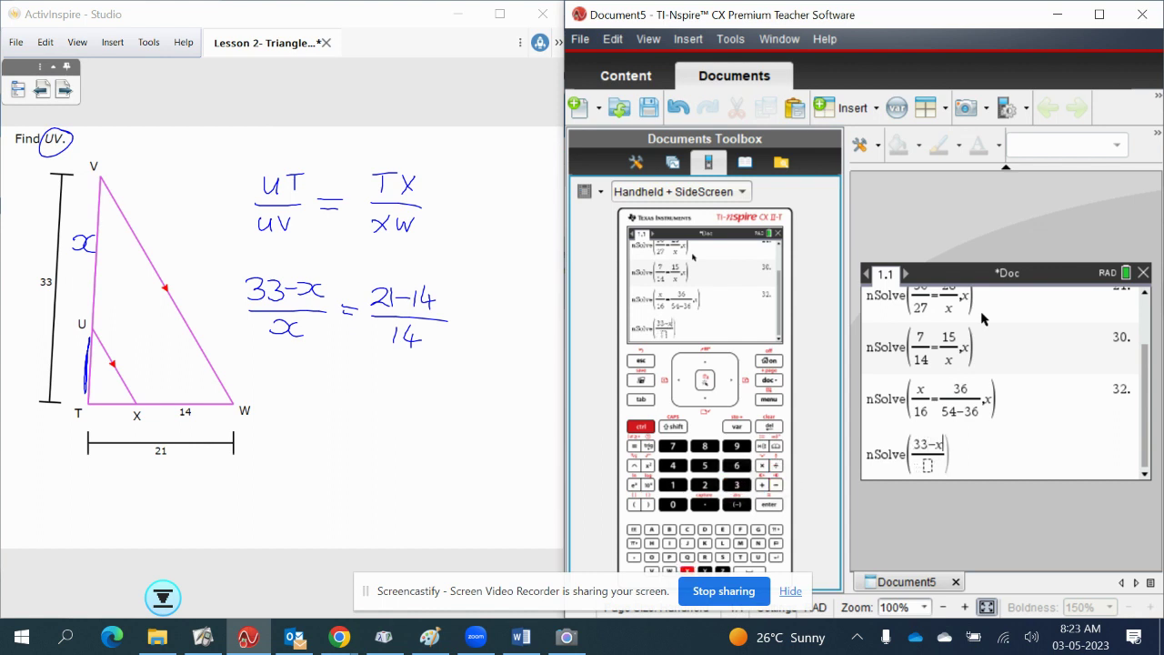
pyautogui.click(927, 465)
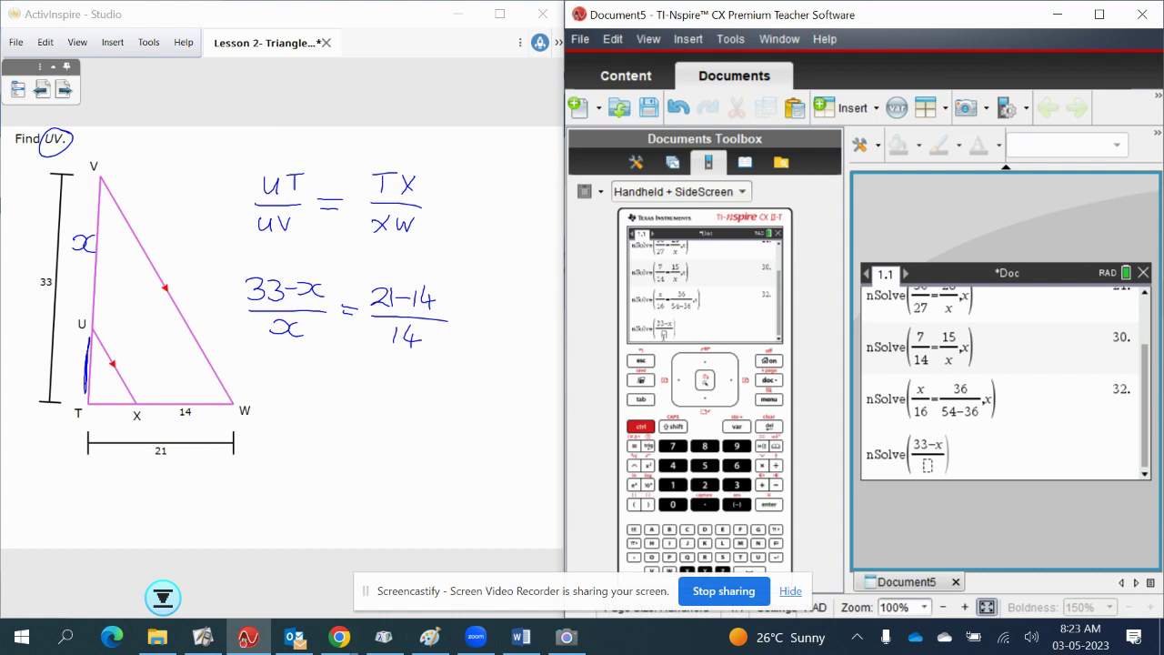
pyautogui.write('x')
pyautogui.press('Right')
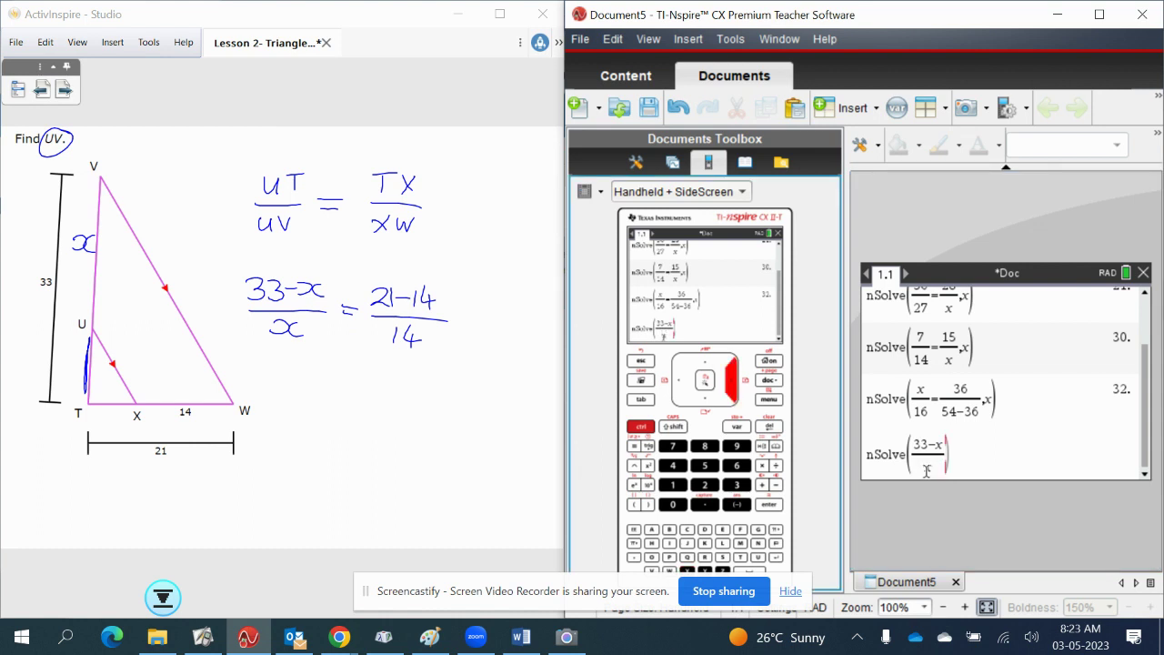
pyautogui.write('=')
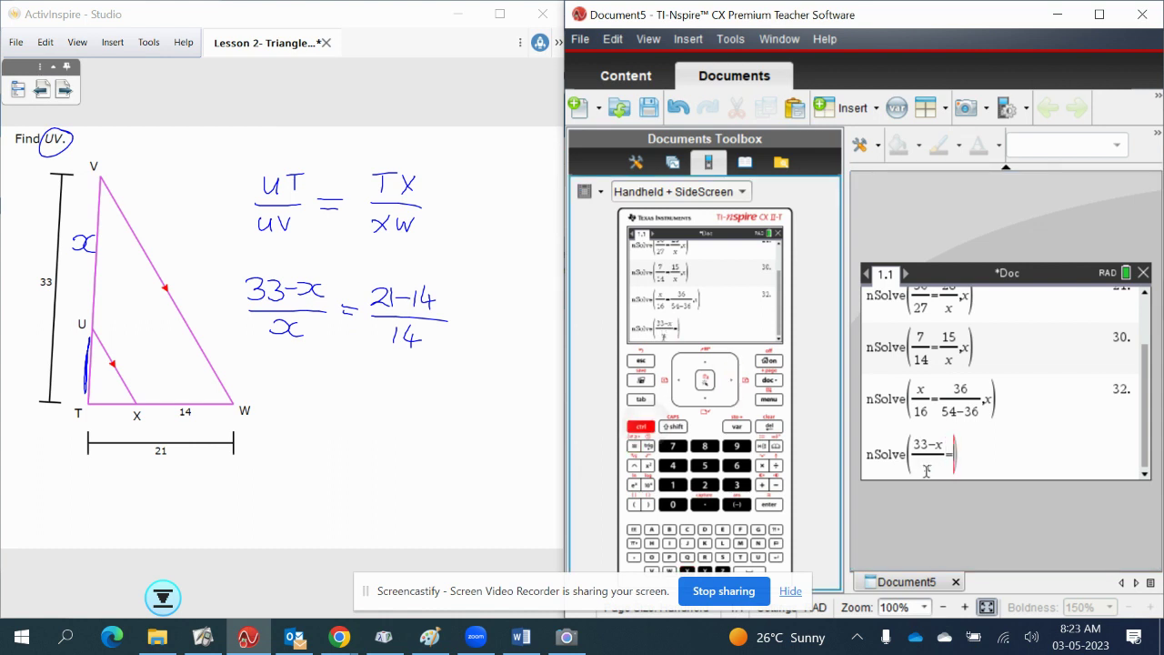
pyautogui.hotkey('ctrl', '/')
pyautogui.write('1-14')
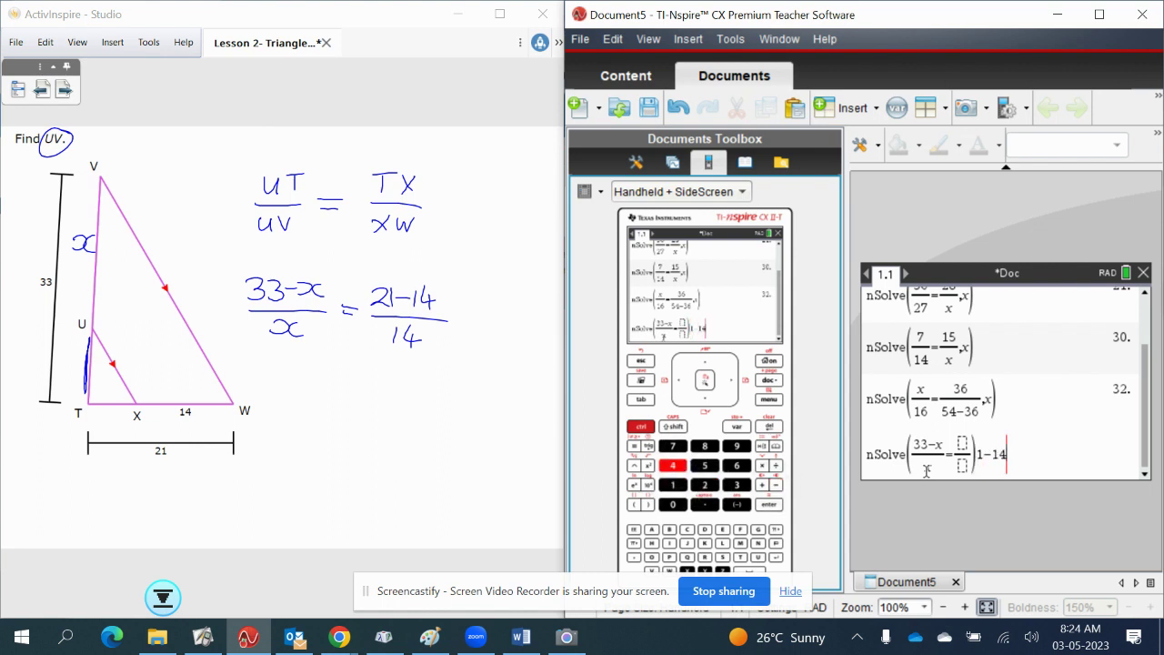
pyautogui.press('Down')
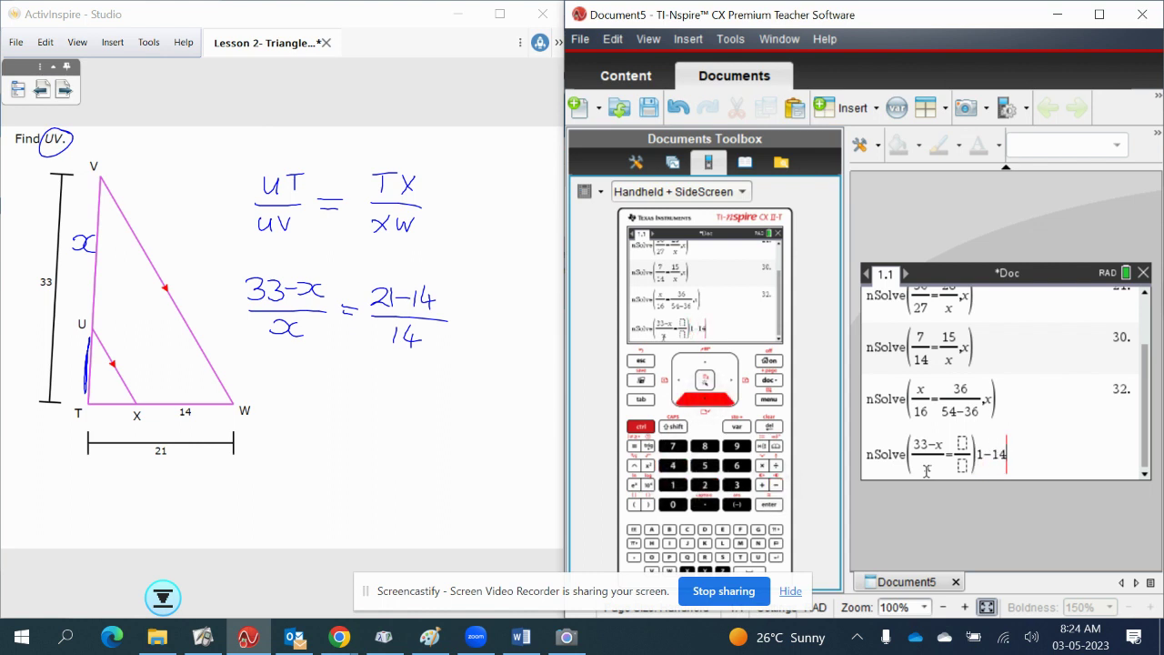
pyautogui.press('BackSpace')
pyautogui.press('BackSpace')
pyautogui.press('BackSpace')
pyautogui.press('BackSpace')
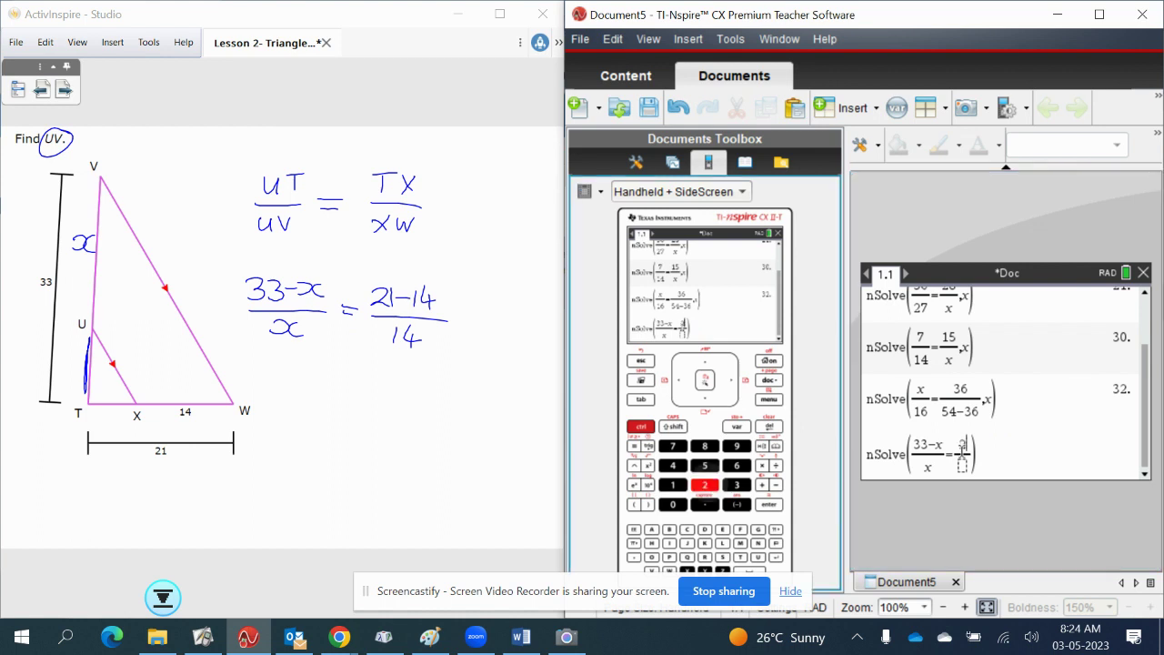
# Step: Fill the empty fraction with (21-14)/14, set x as the variable and evaluate the nSolve entry
pyautogui.write('21-14')
pyautogui.click(974, 464)
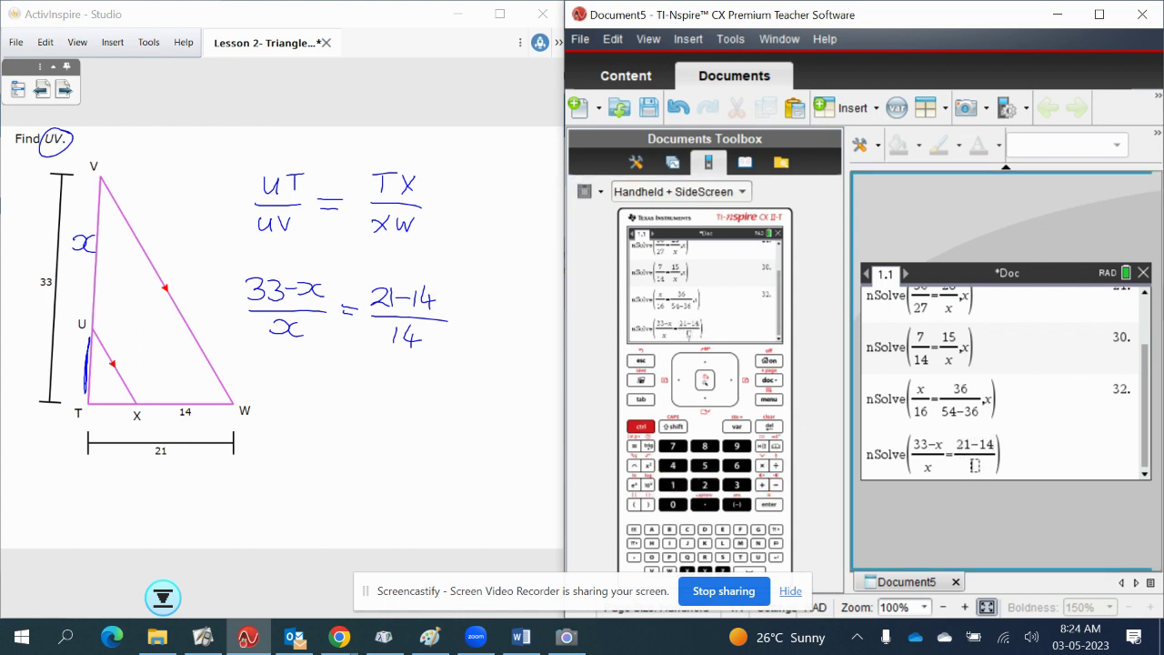
pyautogui.write('14')
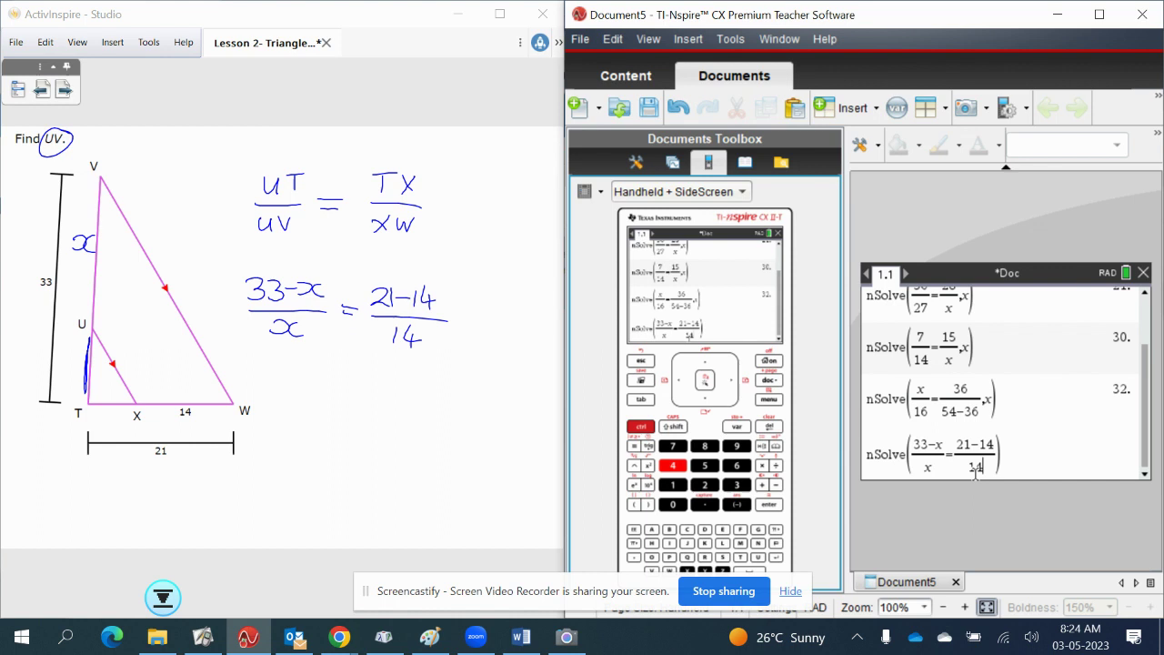
pyautogui.press('Right')
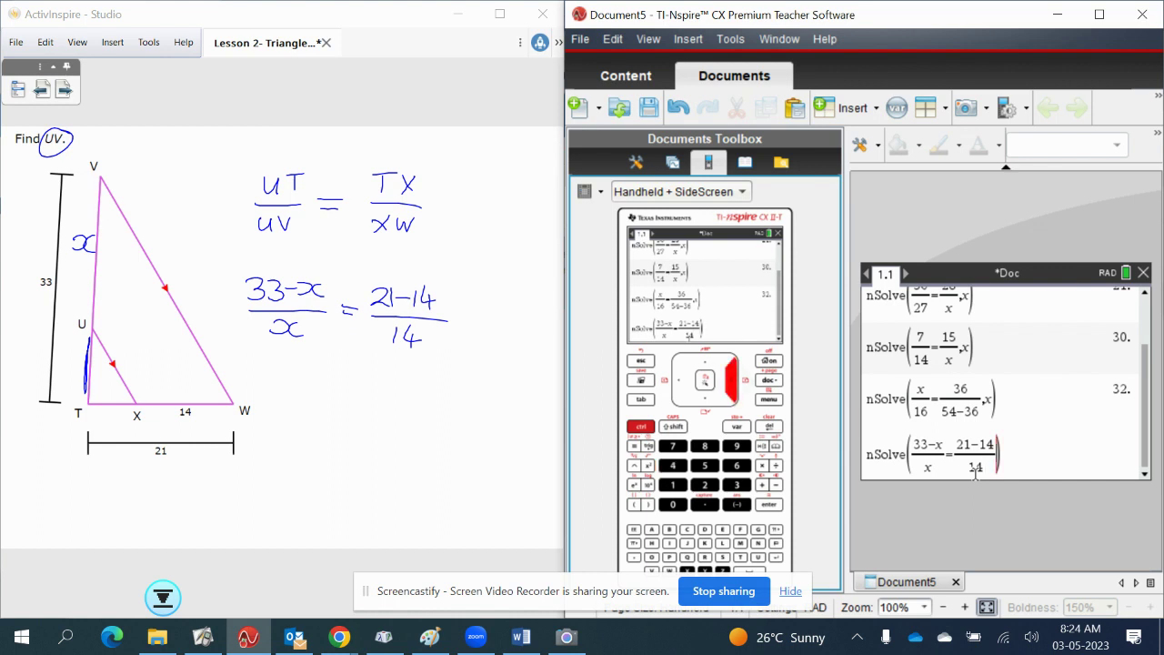
pyautogui.write(',x')
pyautogui.press('Return')
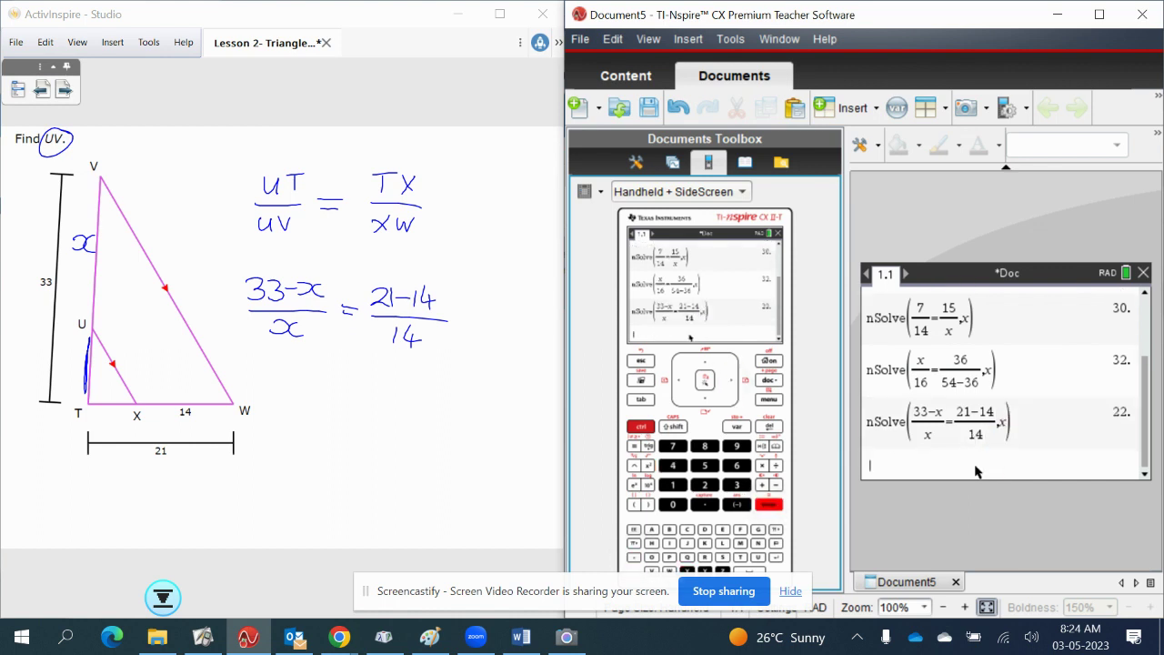
# Step: Handwrite x = 22 below the substituted proportion on the ActivInspire page
pyautogui.moveTo(300, 388)
pyautogui.mouseDown()
pyautogui.moveTo(300, 403)
pyautogui.moveTo(329, 402)
pyautogui.mouseUp()
pyautogui.moveTo(341, 385); pyautogui.dragTo(410, 402)
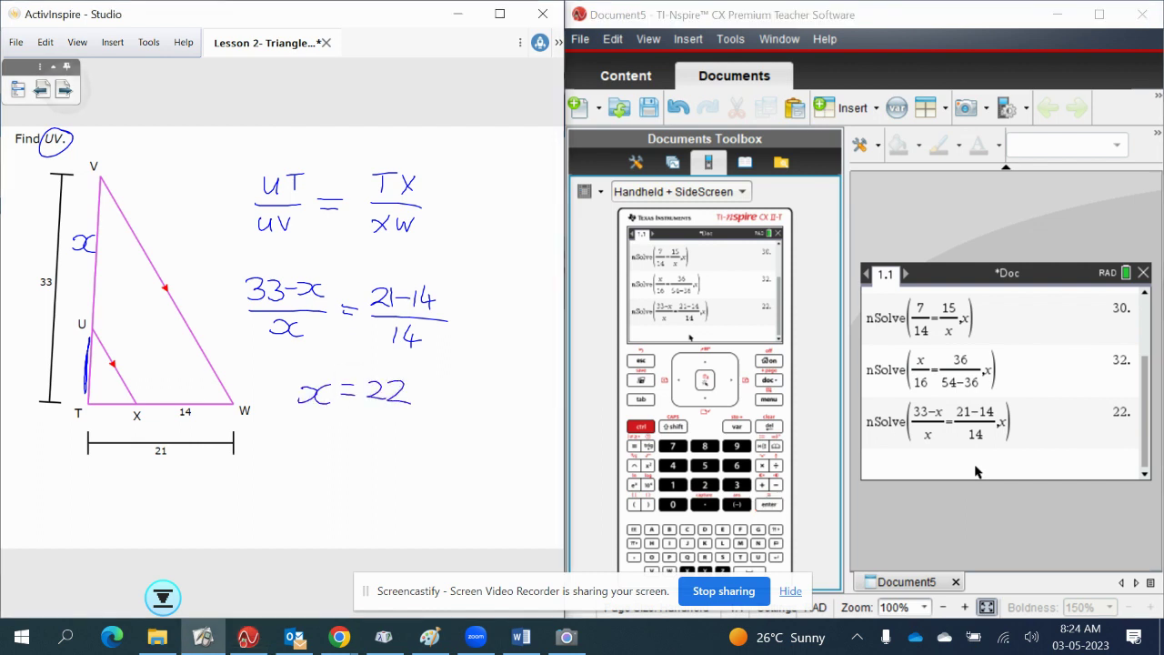
pyautogui.click(63, 88)
pyautogui.click(41, 88)
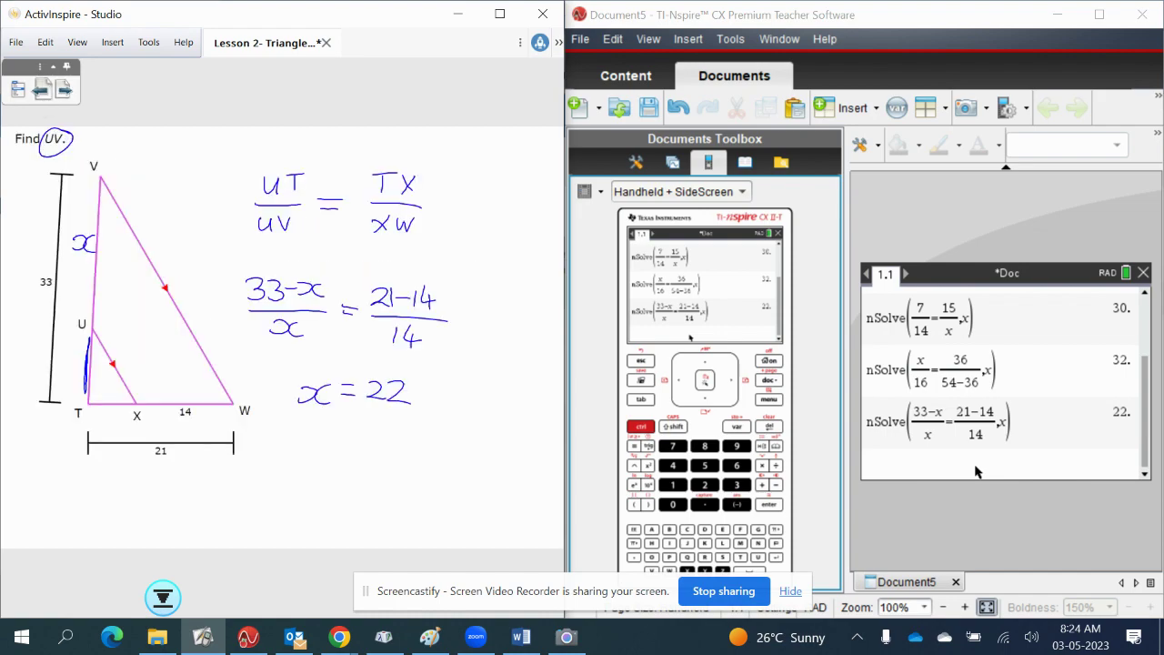